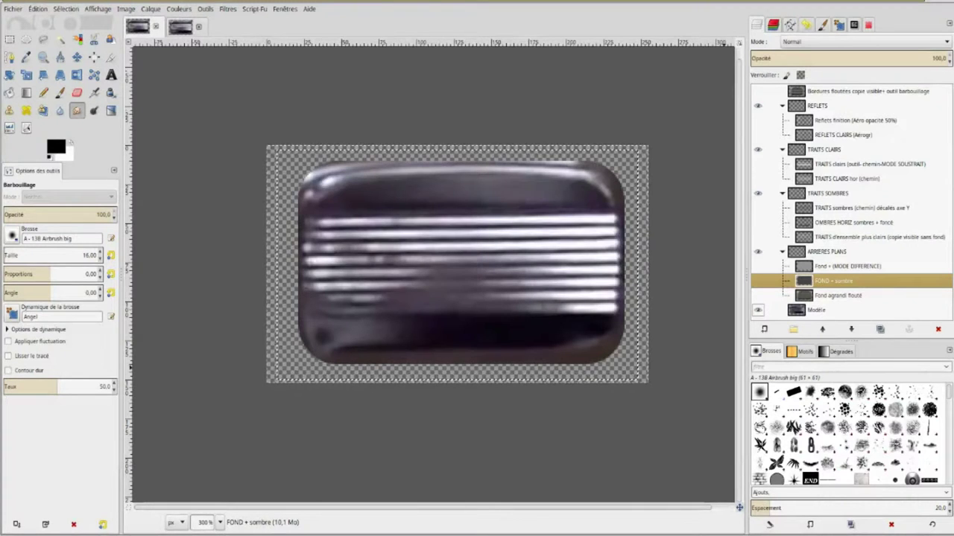
# Load the Modèle layer's alpha as a selection and show the FOND + sombre layer.
pyautogui.rightClick(827, 310)
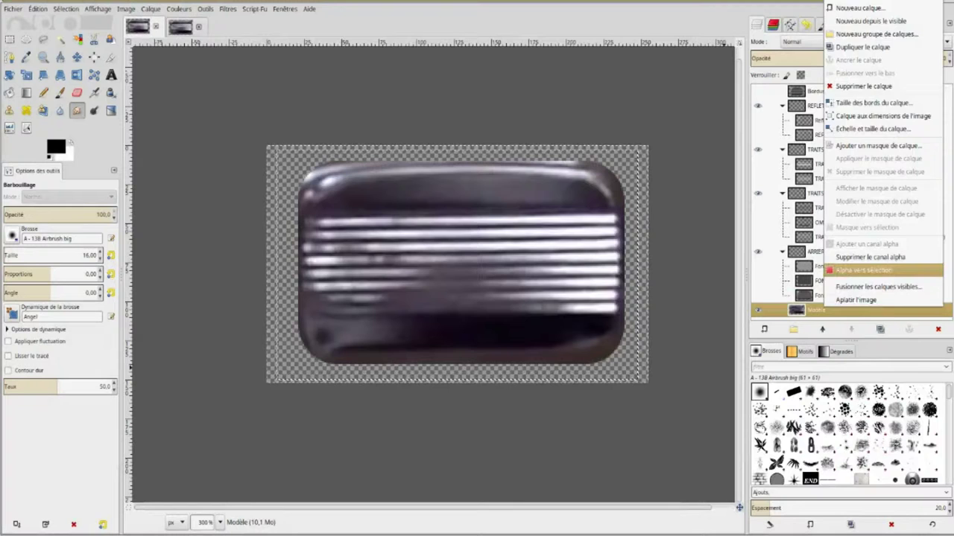
pyautogui.click(863, 269)
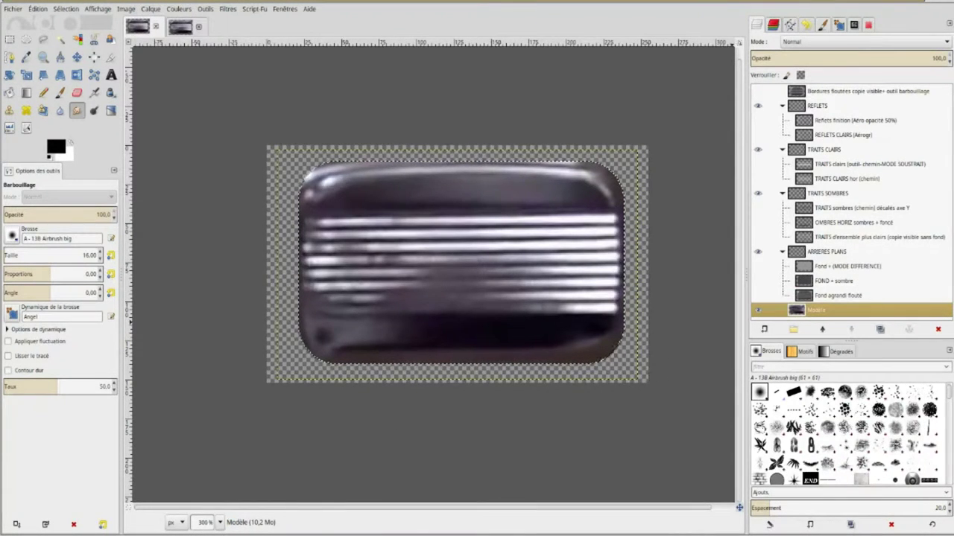
pyautogui.click(758, 281)
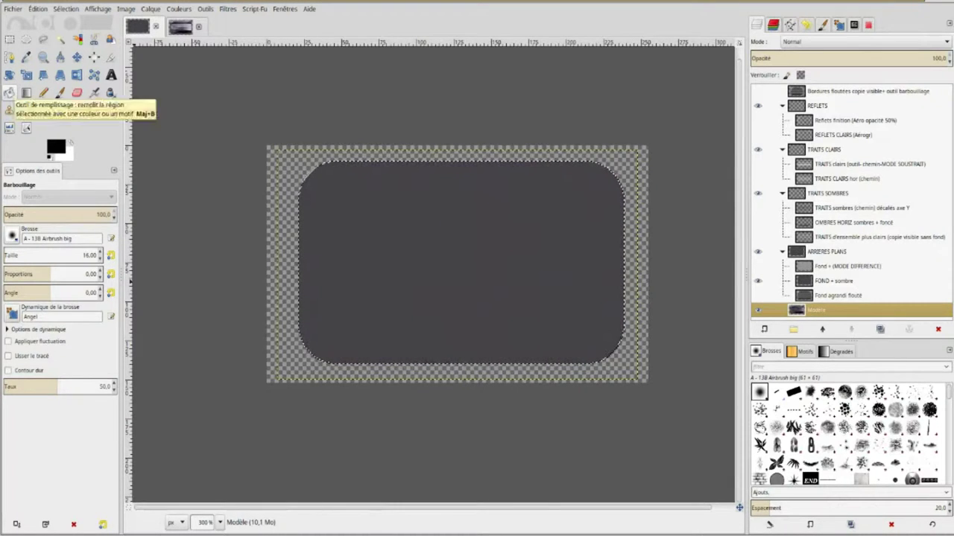
# Pick the Bucket Fill tool and make FOND + sombre the active layer.
pyautogui.click(9, 92)
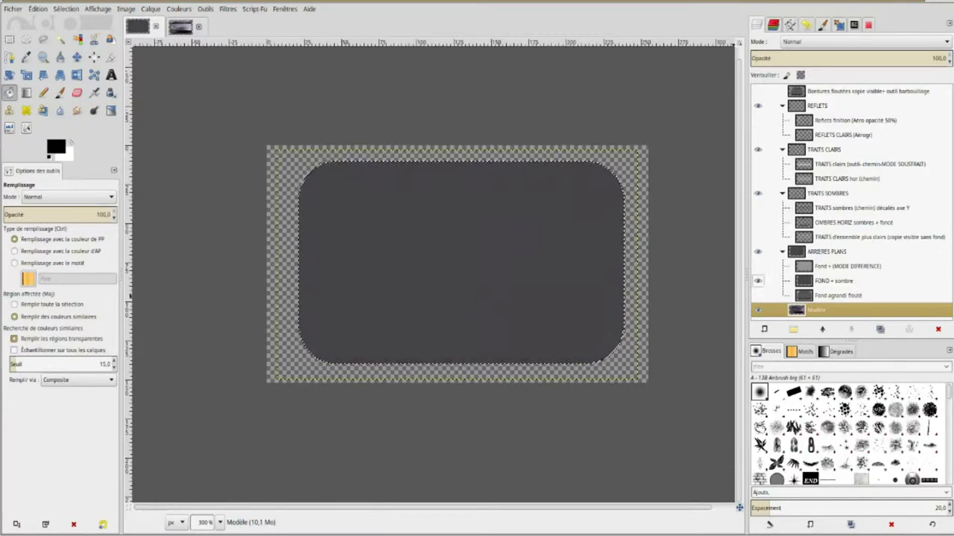
pyautogui.click(833, 281)
pyautogui.rightClick(829, 281)
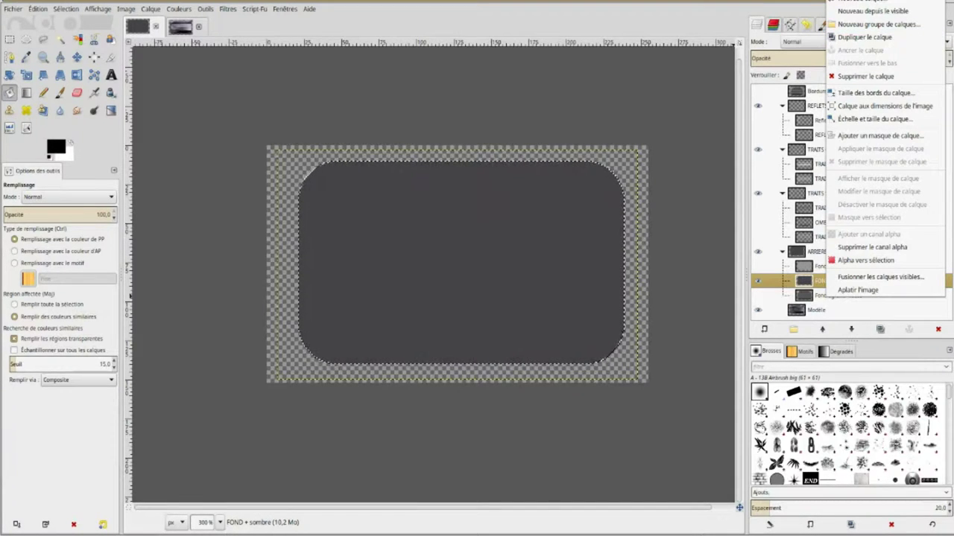
pyautogui.press('Escape')
# Show the Fond agrandi flouté layer and clear the selection with Sélection > Aucune.
pyautogui.click(757, 295)
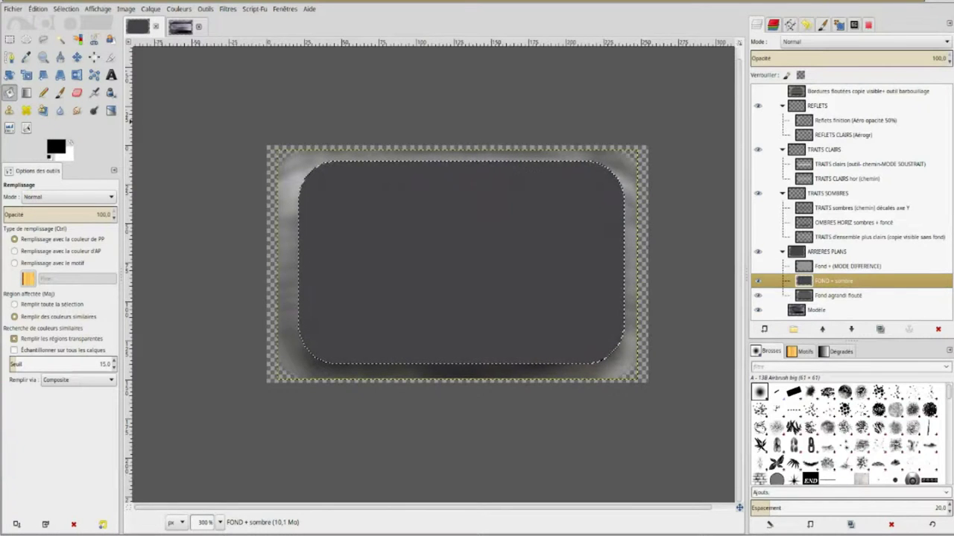
pyautogui.click(66, 9)
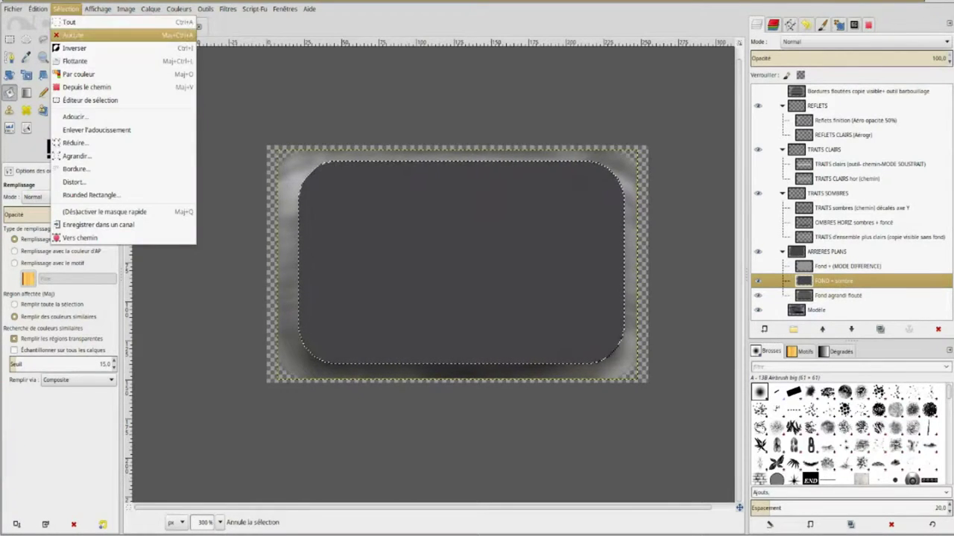
pyautogui.click(69, 21)
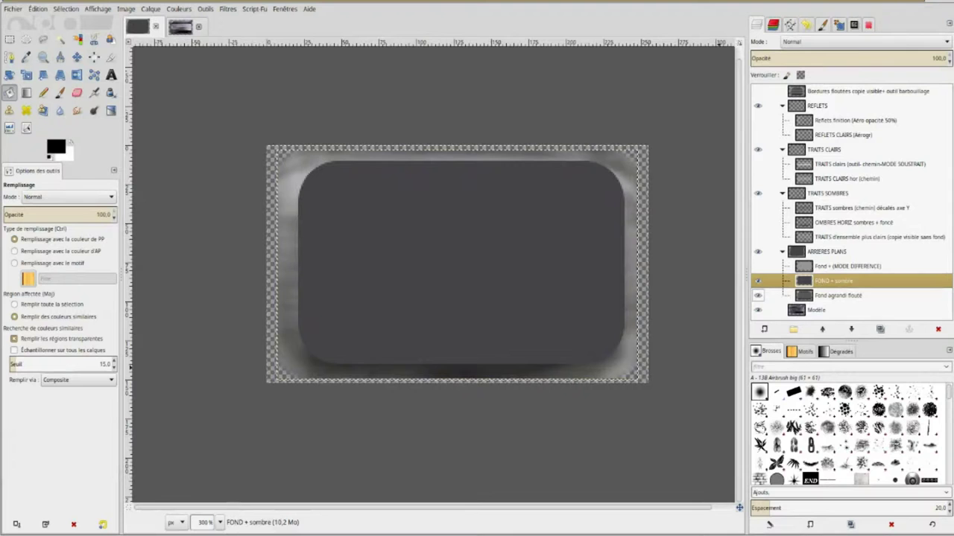
# Apply a 5 px Gaussian blur to the Fond agrandi flouté layer.
pyautogui.click(838, 295)
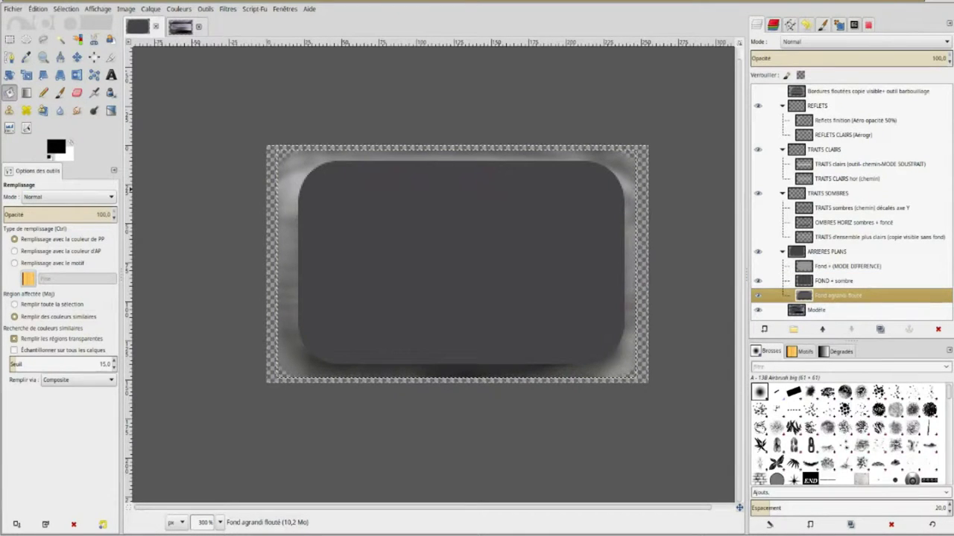
pyautogui.hotkey('alt', 'r')
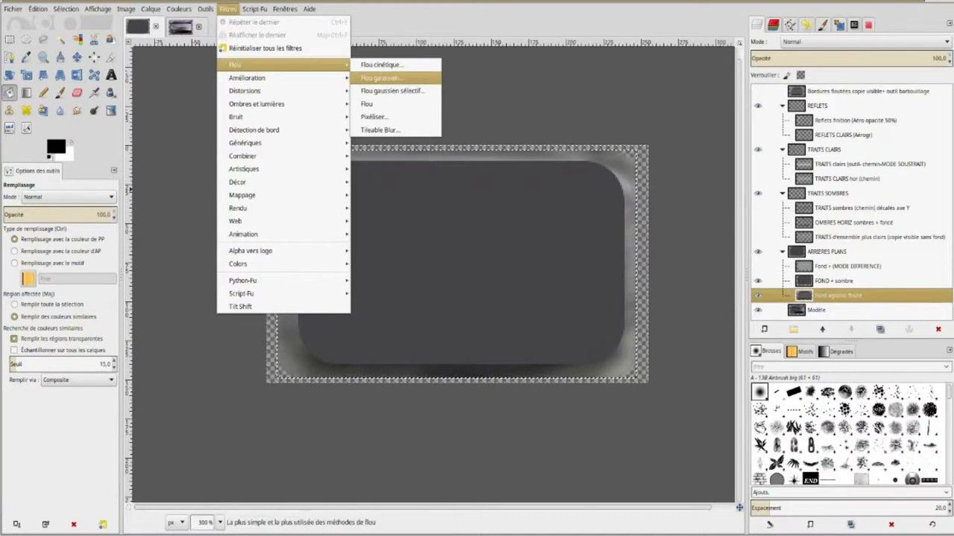
pyautogui.press('Return')
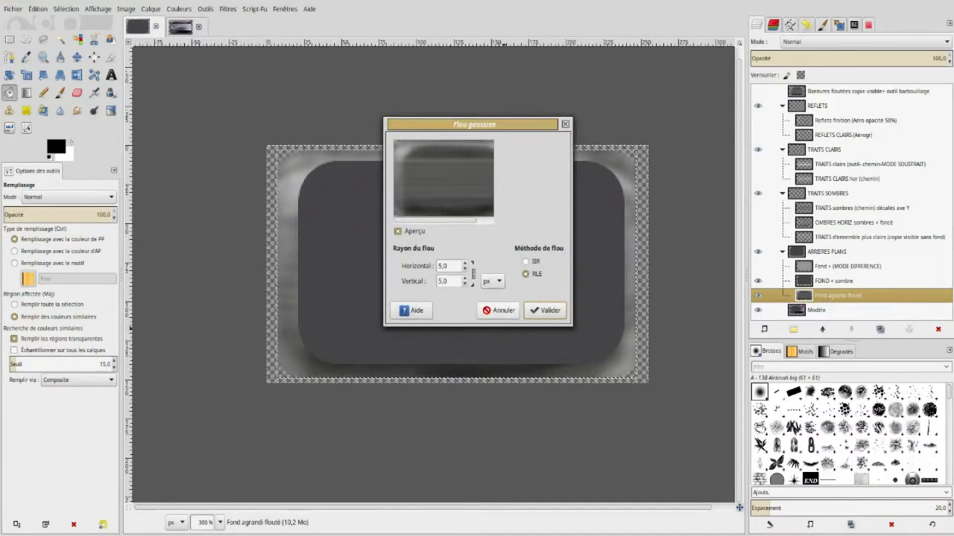
pyautogui.press('Return')
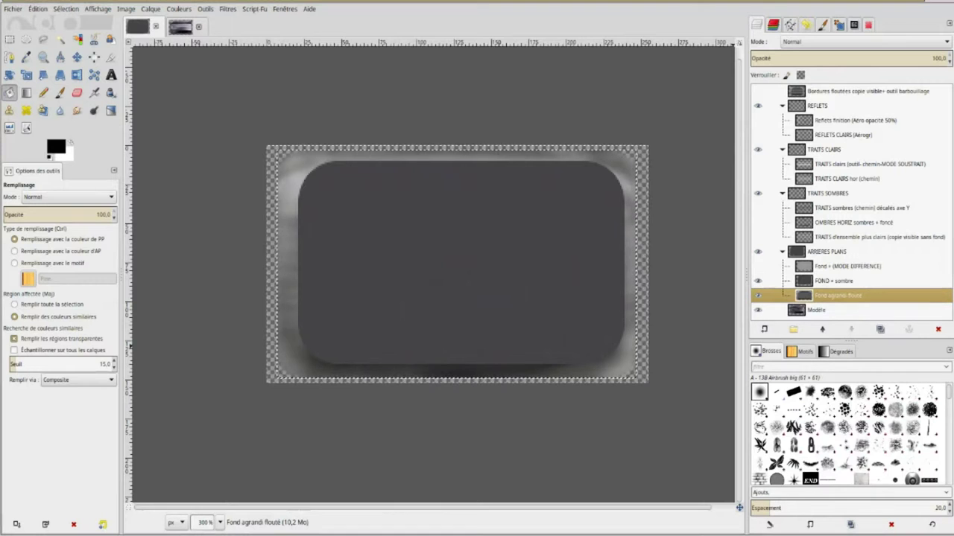
# Show and select Fond + (MODE DIFFERENCE), then show the TRAITS d'ensemble plus clairs stripes.
pyautogui.click(833, 281)
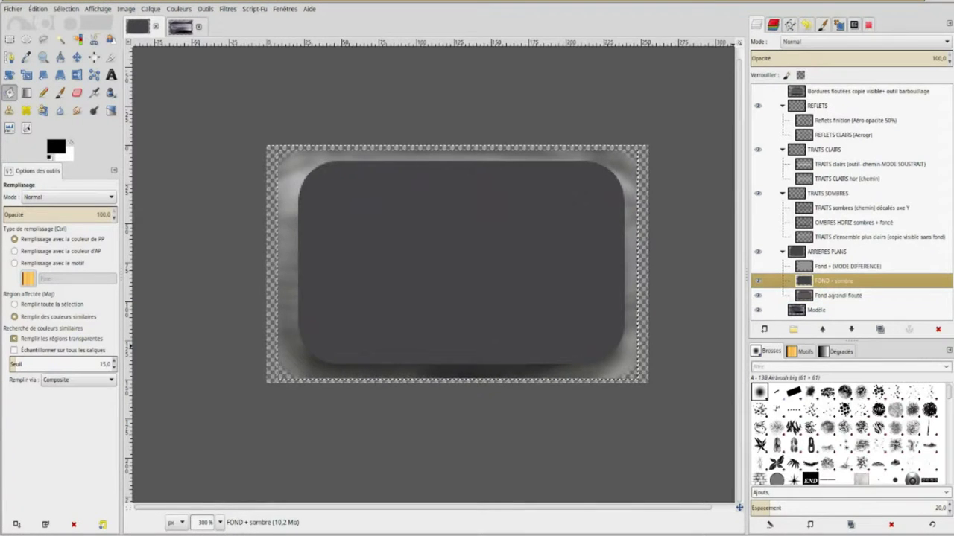
pyautogui.rightClick(823, 281)
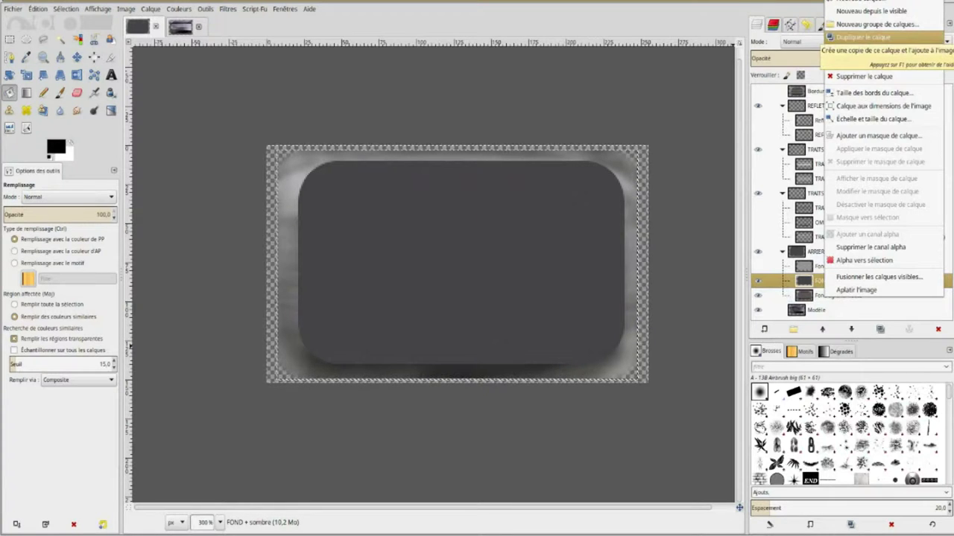
pyautogui.press('Escape')
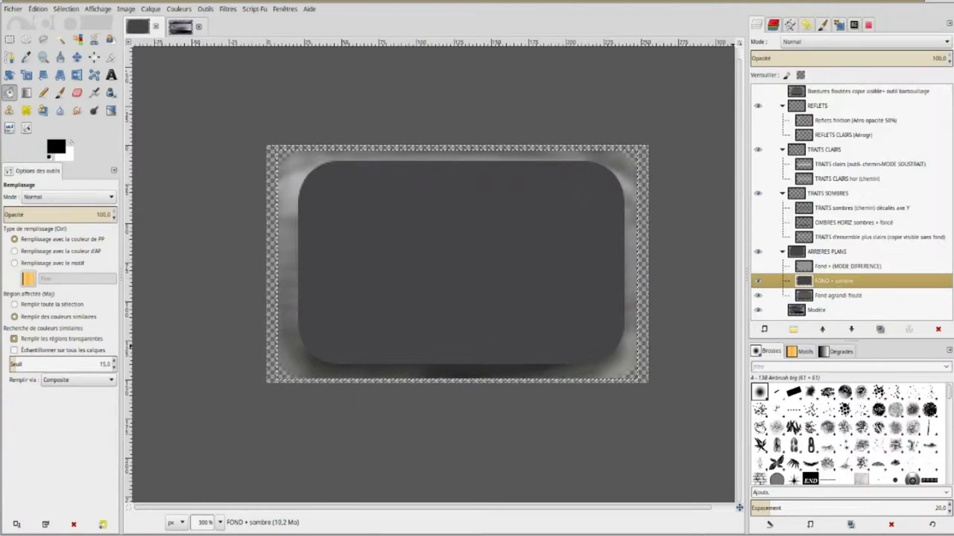
pyautogui.click(758, 266)
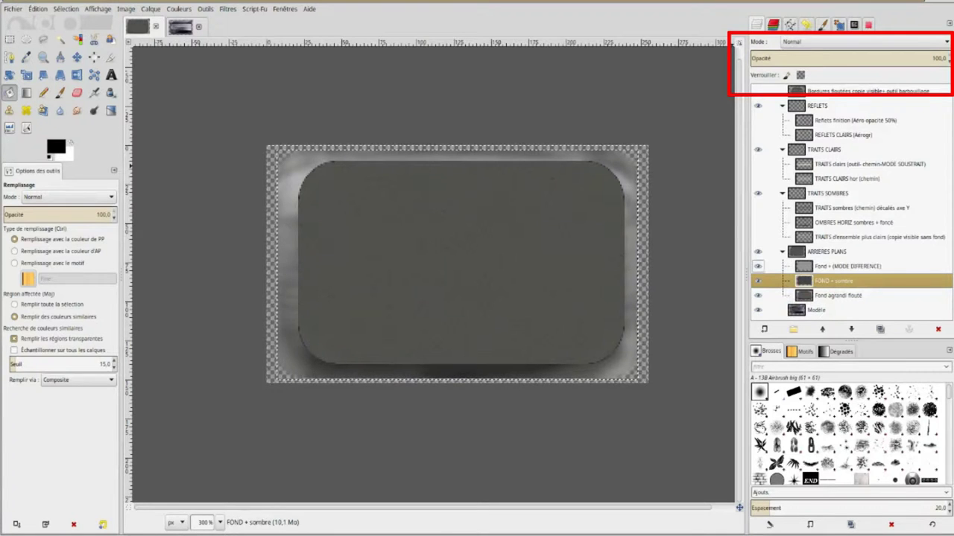
pyautogui.click(775, 266)
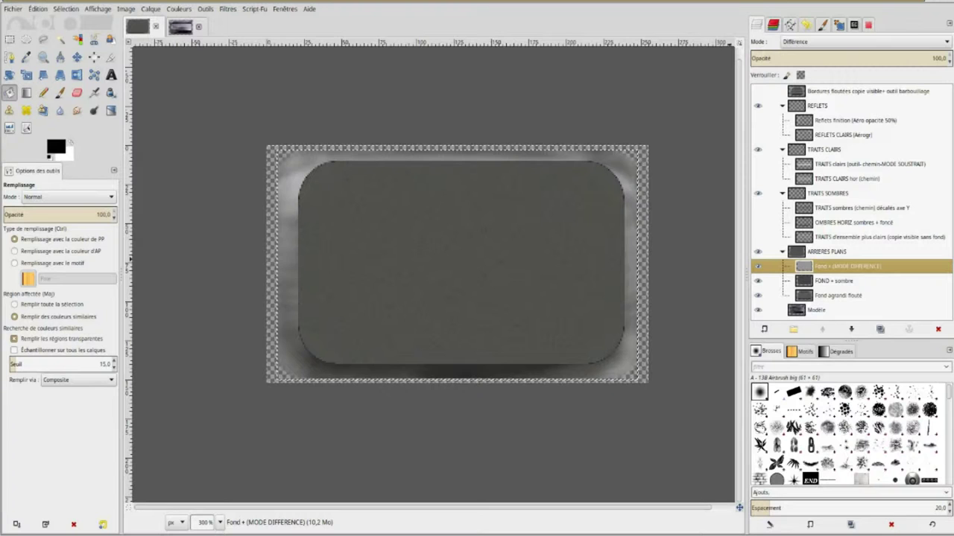
pyautogui.click(758, 237)
# Hide the light overall stripes and show the OMBRES HORIZ sombres + foncé shadow layer.
pyautogui.click(879, 237)
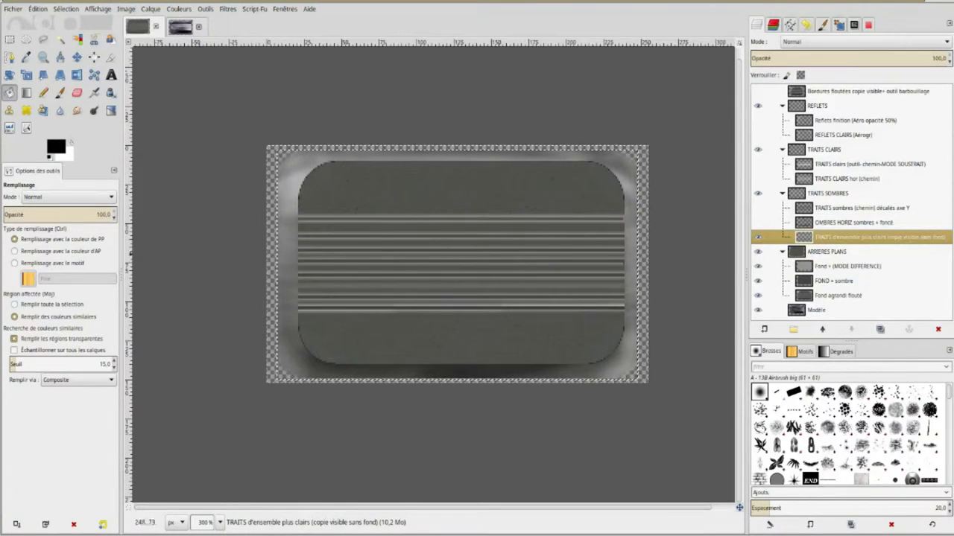
pyautogui.press('Delete')
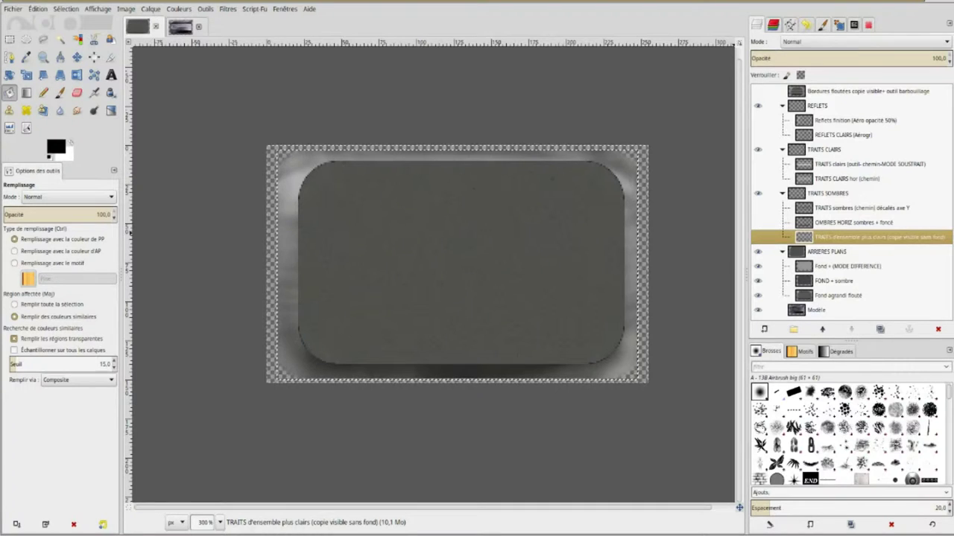
pyautogui.click(758, 222)
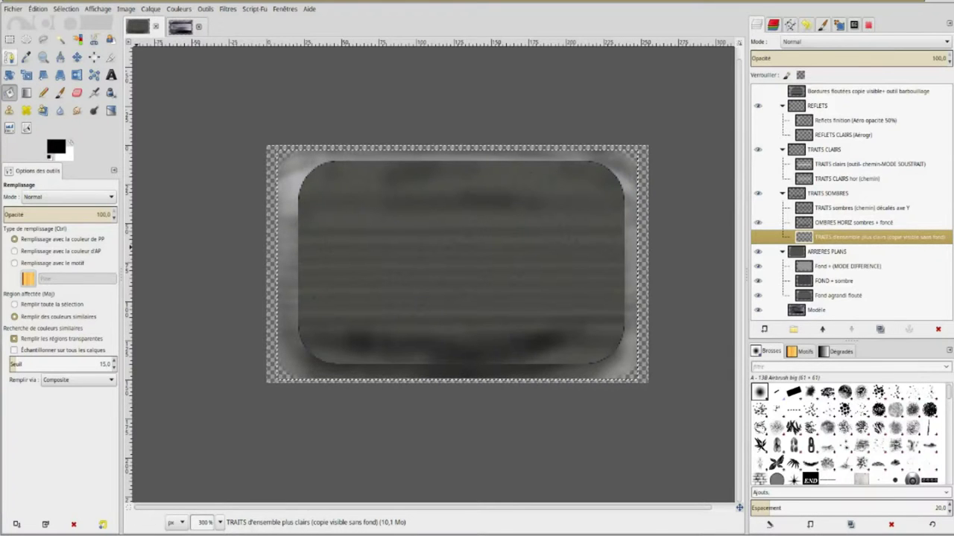
# Draw a straight horizontal path across the plate and stroke it with a 1 px line.
pyautogui.click(9, 57)
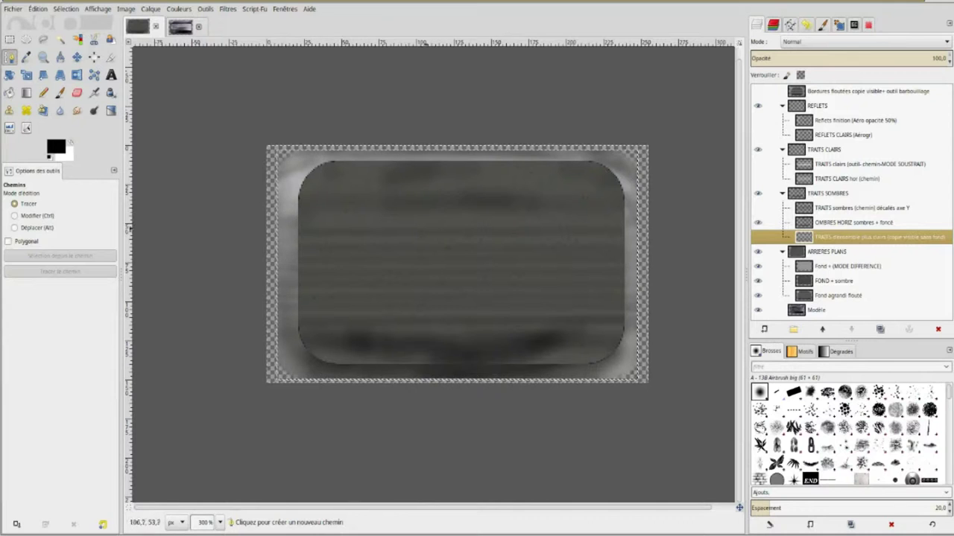
pyautogui.click(291, 230)
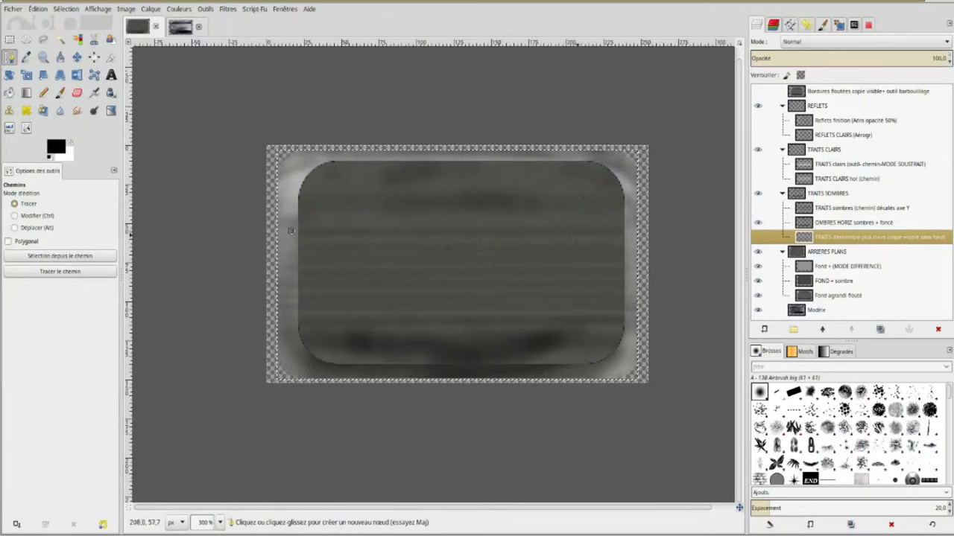
pyautogui.click(627, 228)
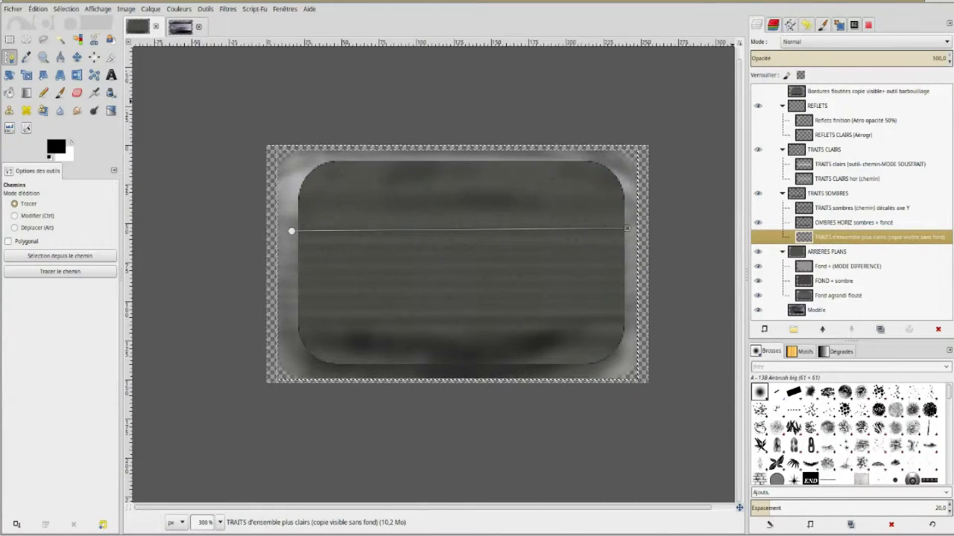
pyautogui.click(789, 24)
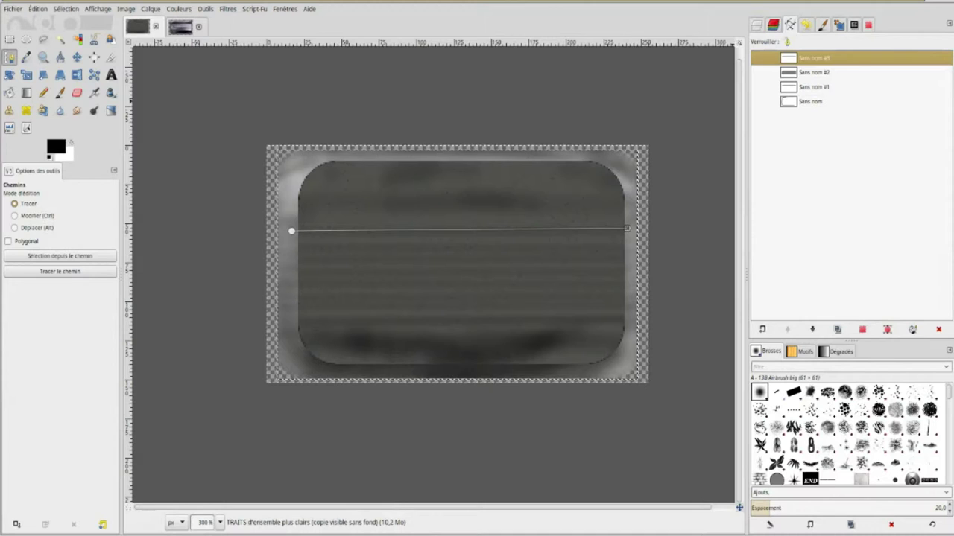
pyautogui.rightClick(809, 60)
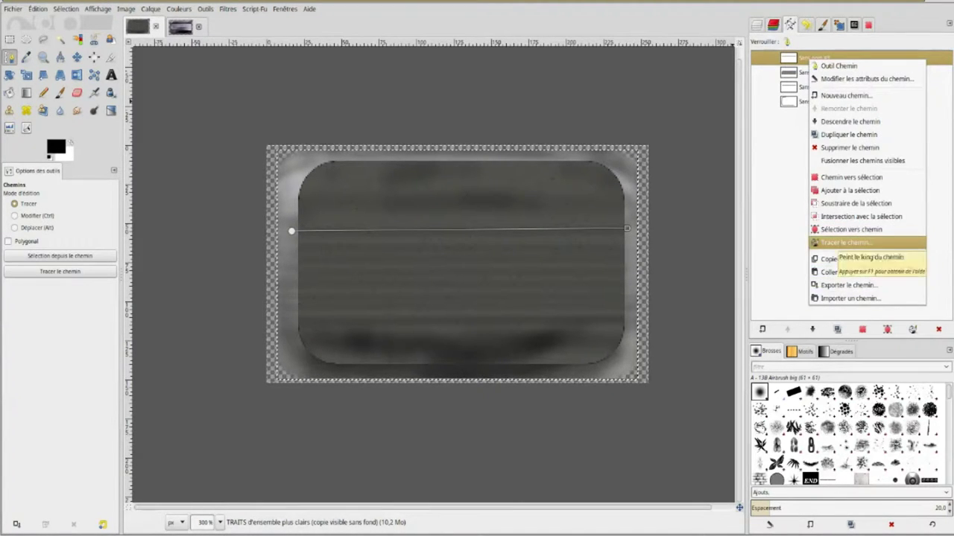
pyautogui.click(830, 243)
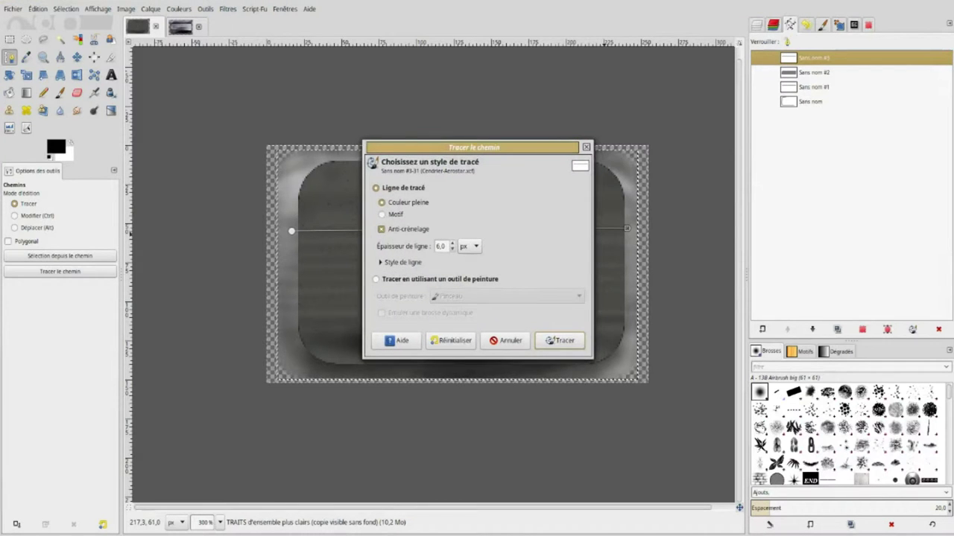
pyautogui.write('1')
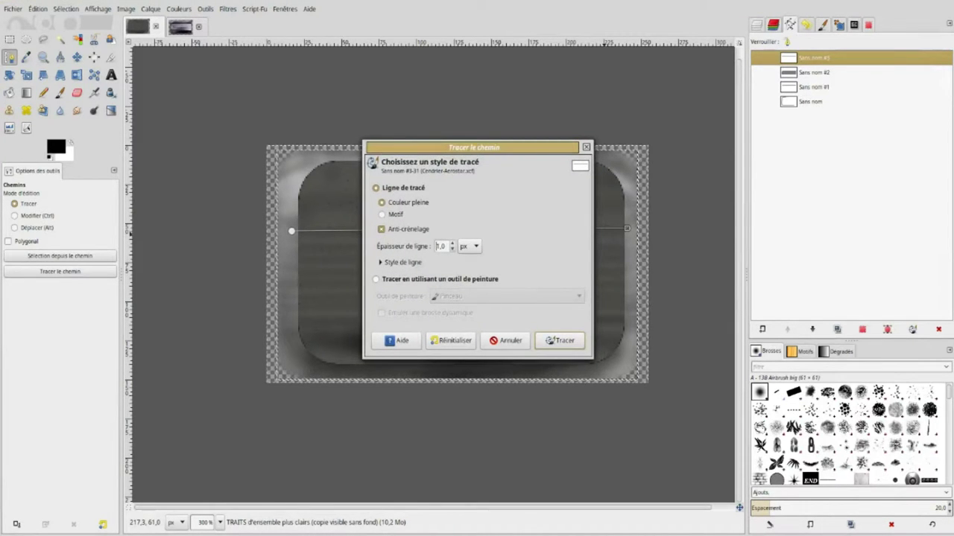
pyautogui.click(559, 340)
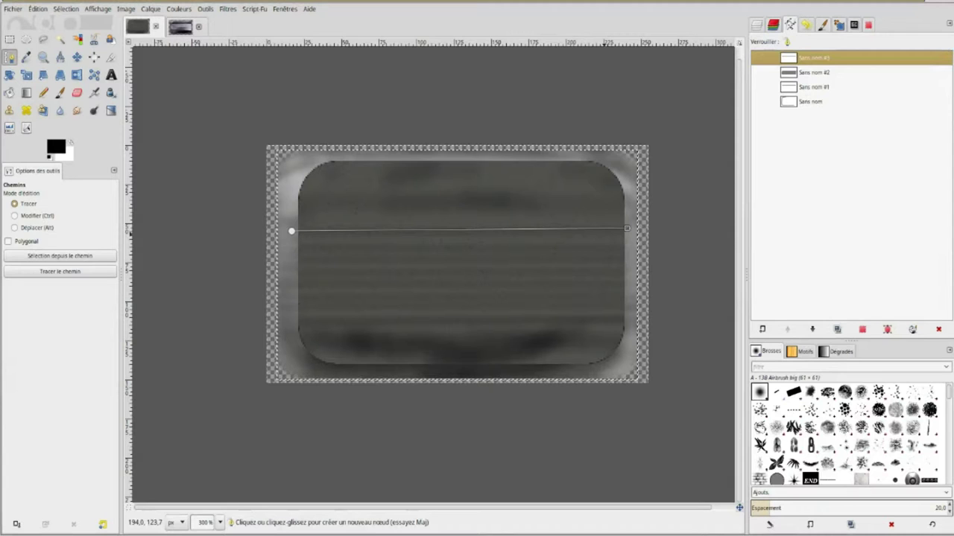
pyautogui.click(9, 38)
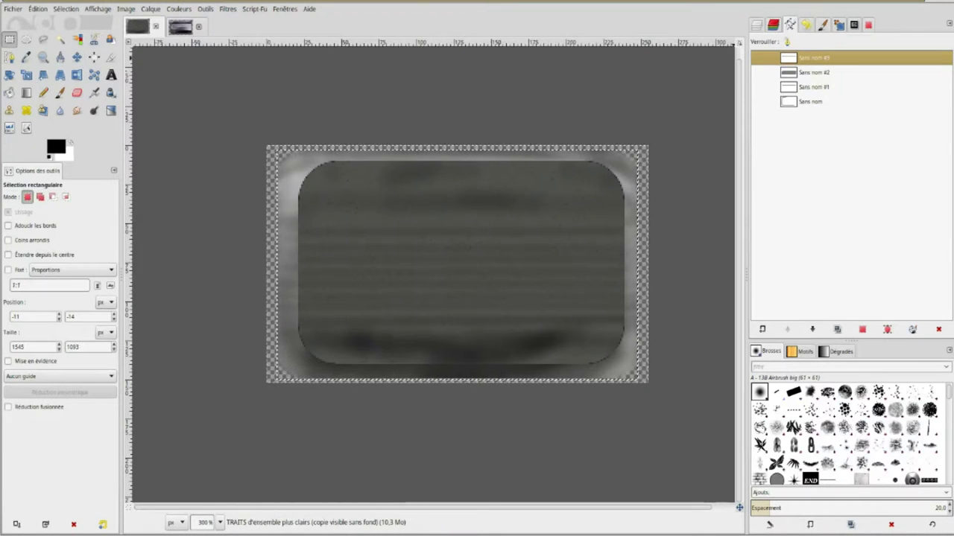
# Offset the TRAITS sombres layer by Y=2 with wrap-around, then hide ARRIERES PLANS.
pyautogui.hotkey('ctrl', 'l')
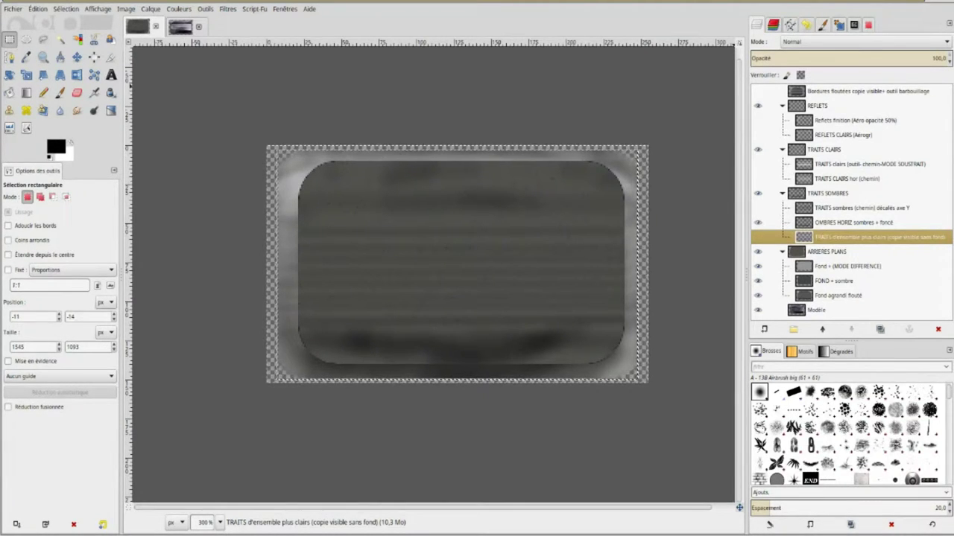
pyautogui.click(758, 208)
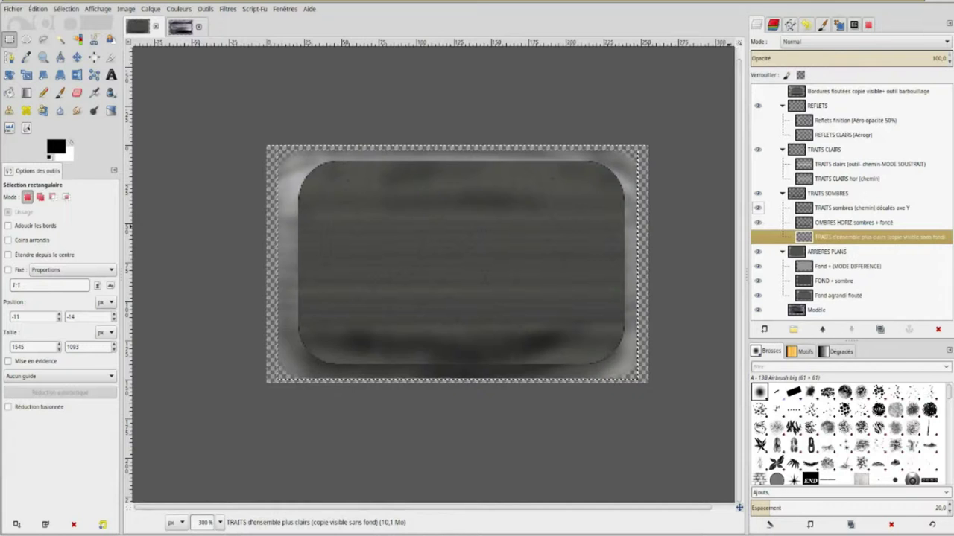
pyautogui.click(758, 208)
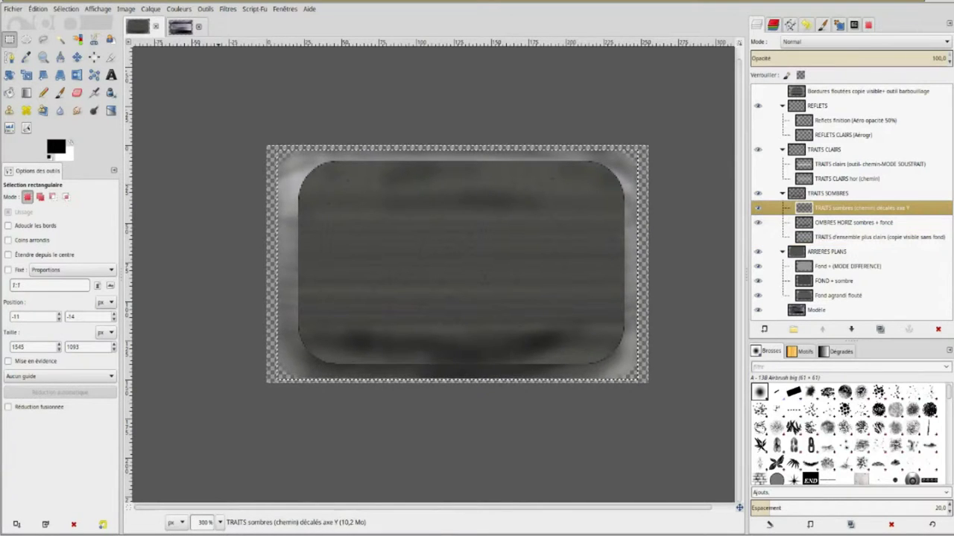
pyautogui.click(151, 9)
pyautogui.moveTo(169, 156)
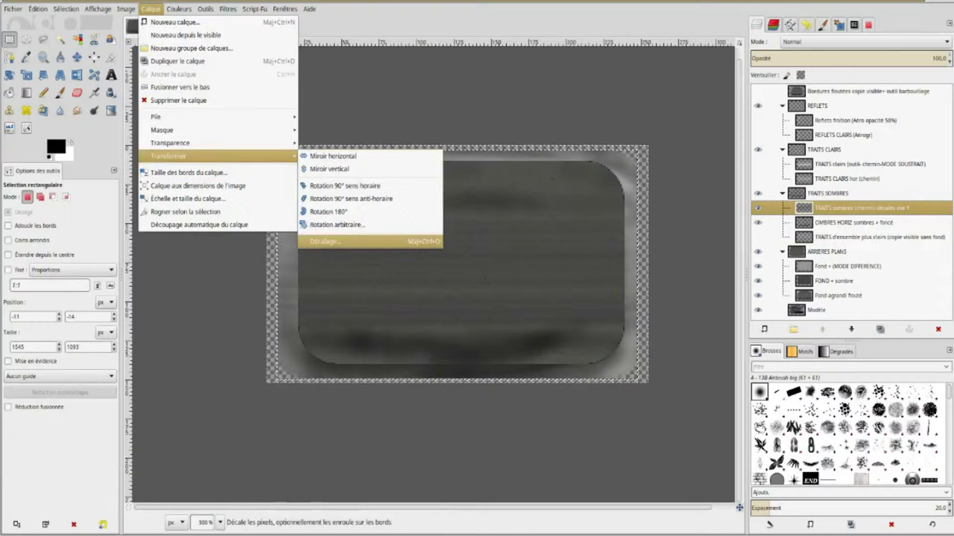
pyautogui.click(325, 241)
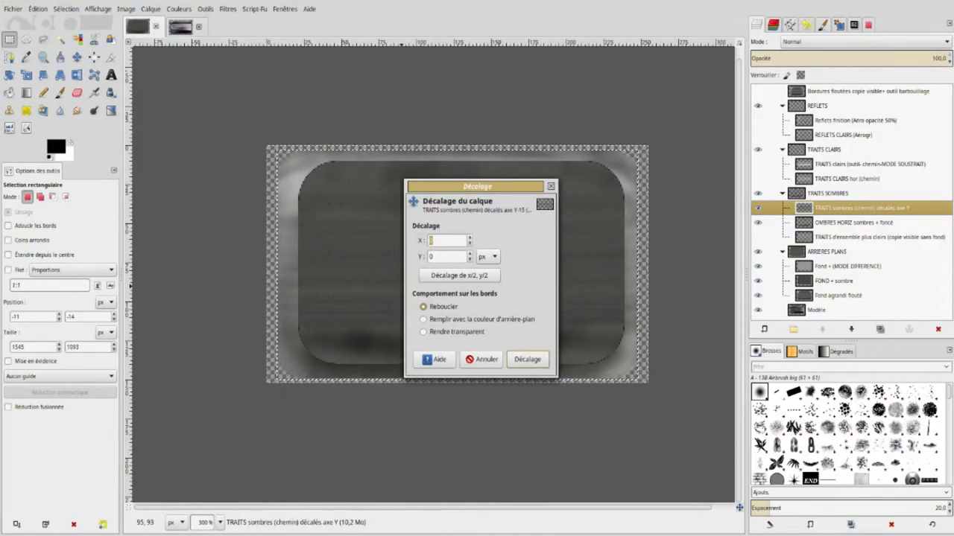
pyautogui.click(447, 256)
pyautogui.write('2')
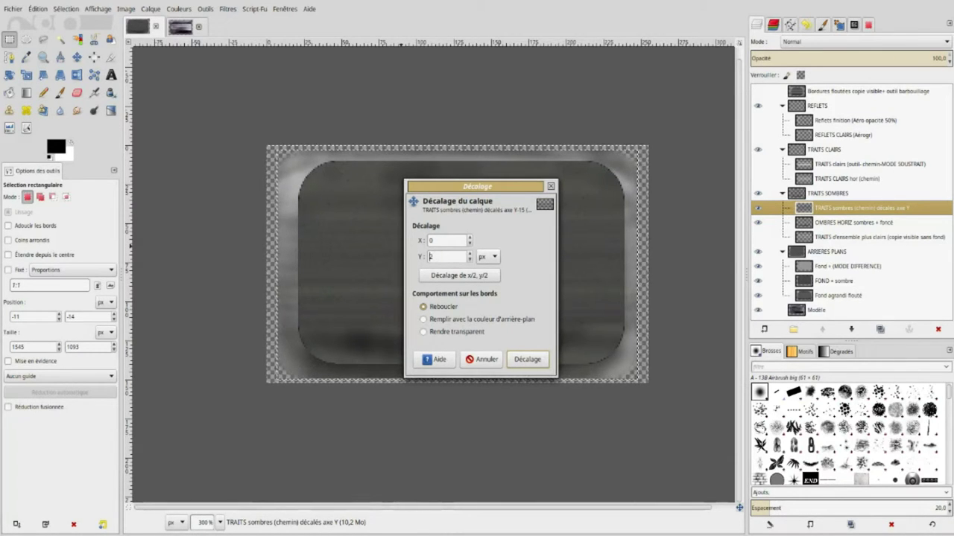
pyautogui.click(527, 359)
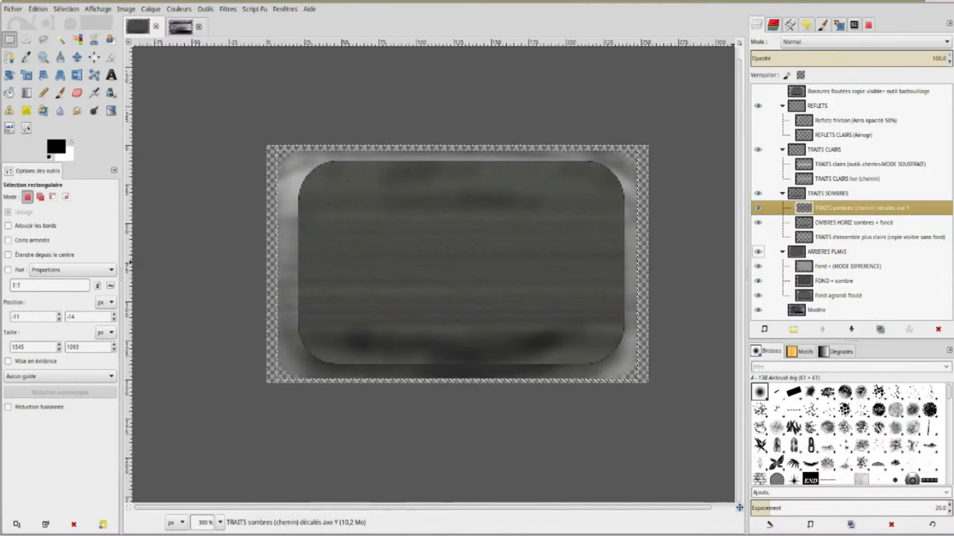
pyautogui.click(758, 251)
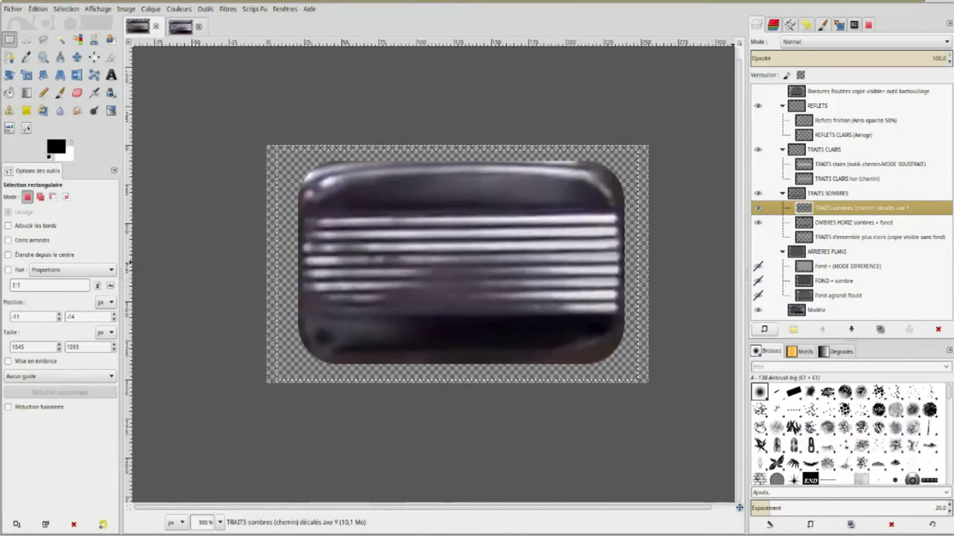
# Hide the Modèle reference layer and briefly toggle TRAITS d'ensemble plus clairs.
pyautogui.click(758, 310)
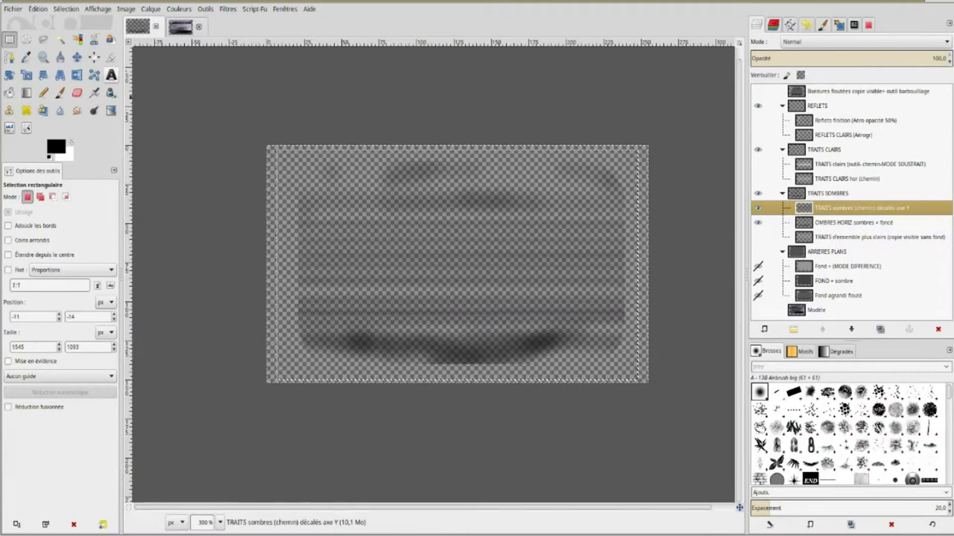
pyautogui.hotkey('alt', 'e')
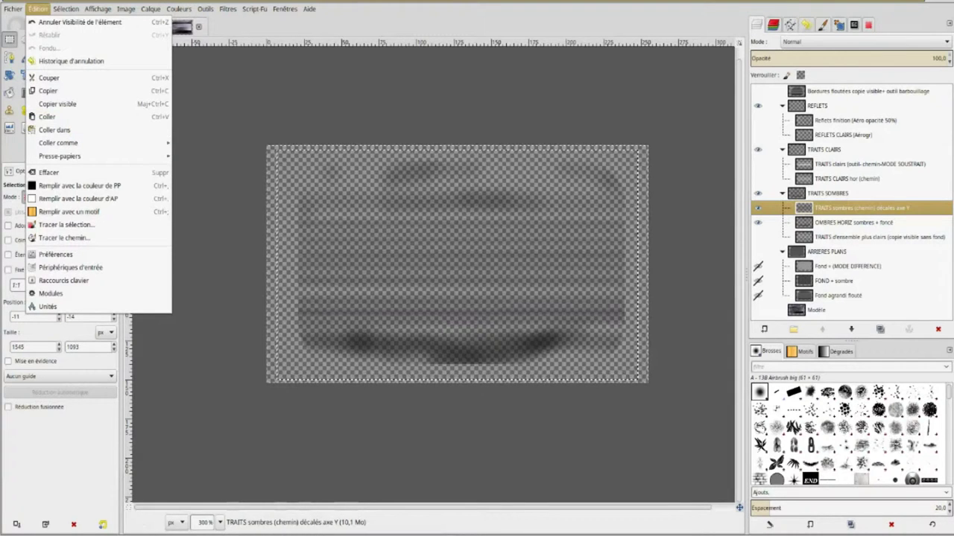
pyautogui.press('Escape')
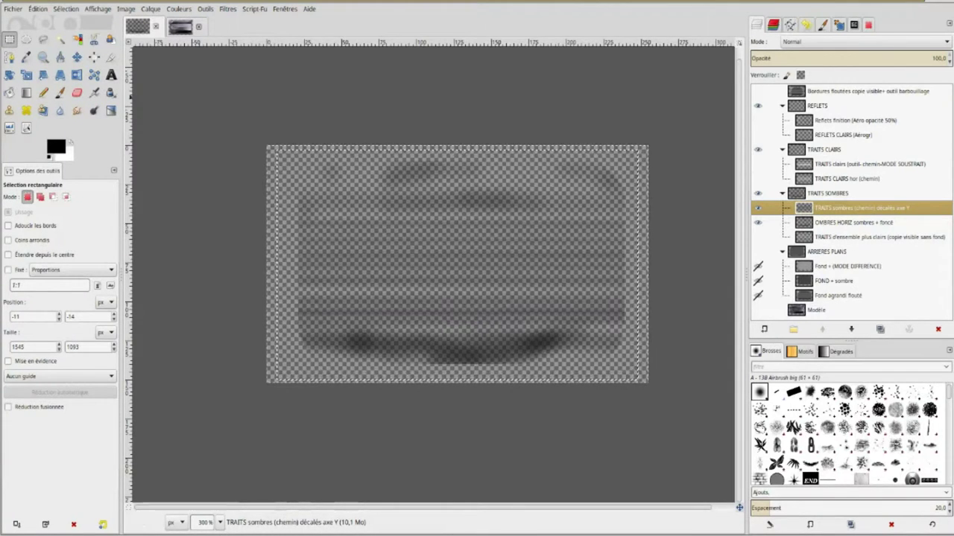
pyautogui.click(757, 237)
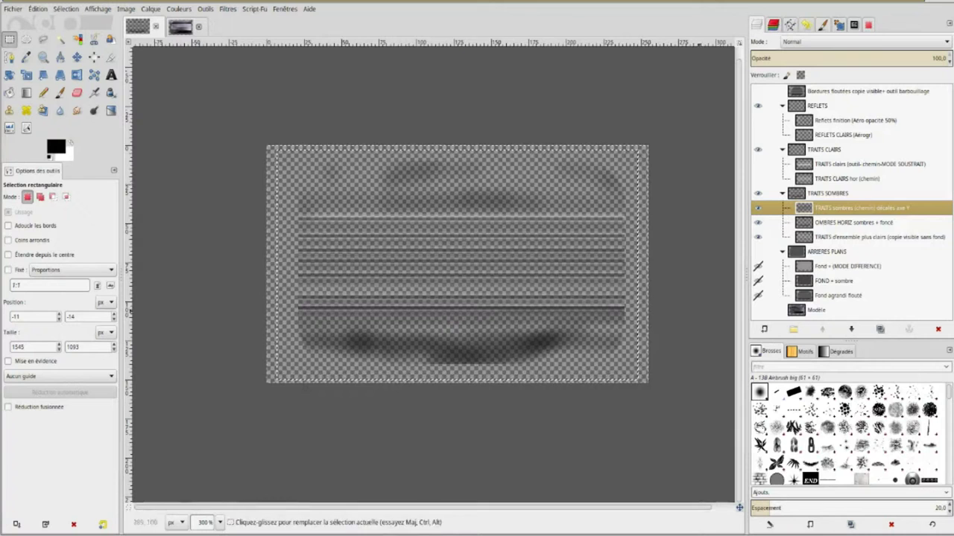
pyautogui.click(758, 237)
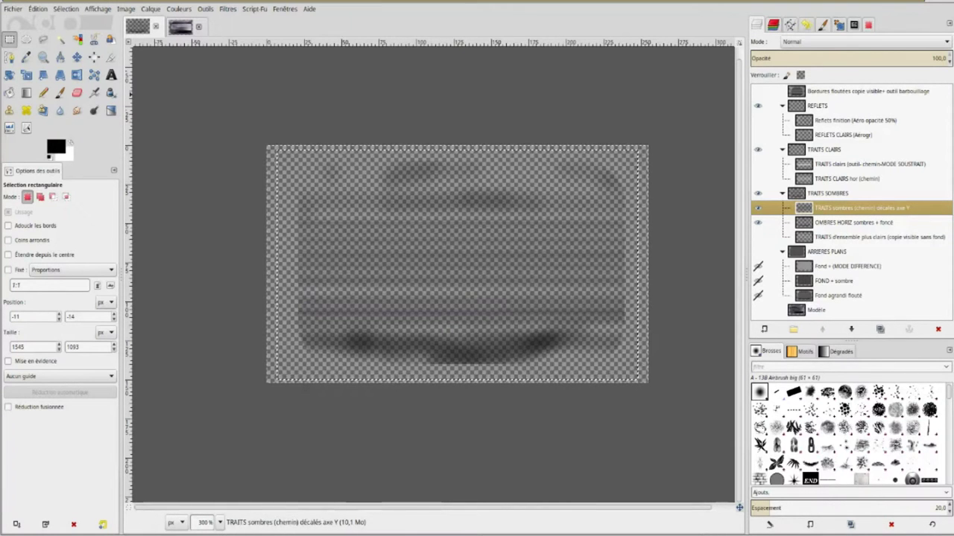
# Show the TRAITS d'ensemble plus clairs, ARRIERES PLANS and TRAITS CLAIRS hor (chemin) layers.
pyautogui.click(37, 9)
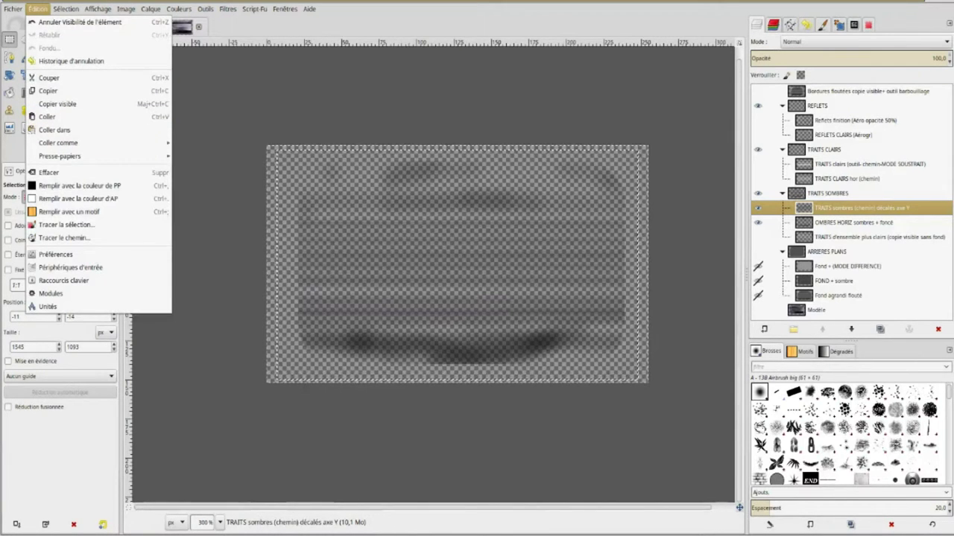
pyautogui.press('Escape')
pyautogui.click(758, 236)
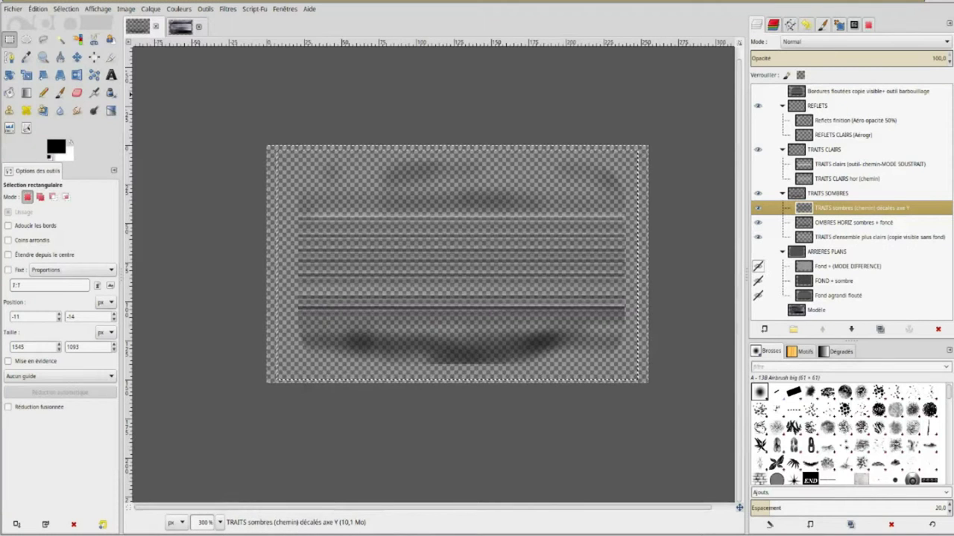
pyautogui.click(757, 251)
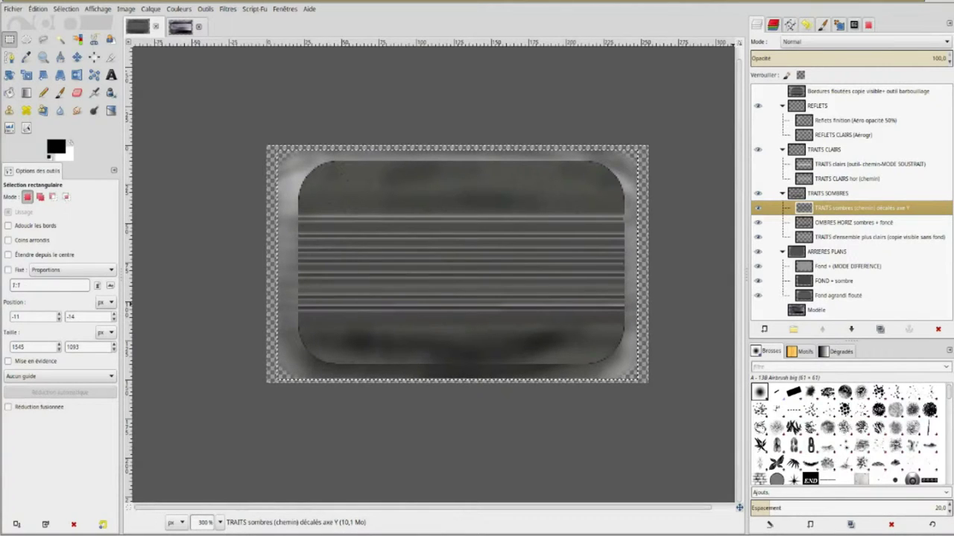
pyautogui.click(758, 178)
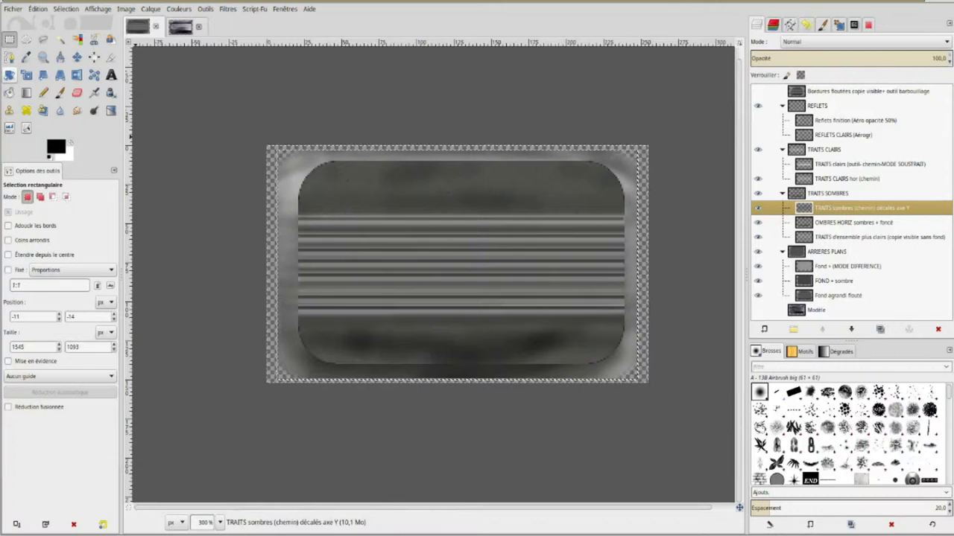
pyautogui.click(9, 57)
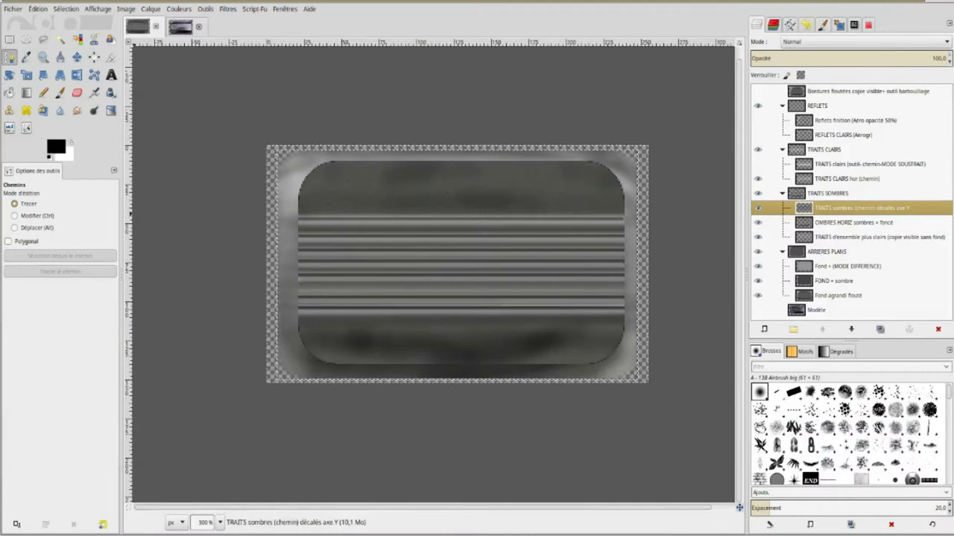
# Swap colours to white over black, glance at the latest path's menu, and return to Layers.
pyautogui.press('x')
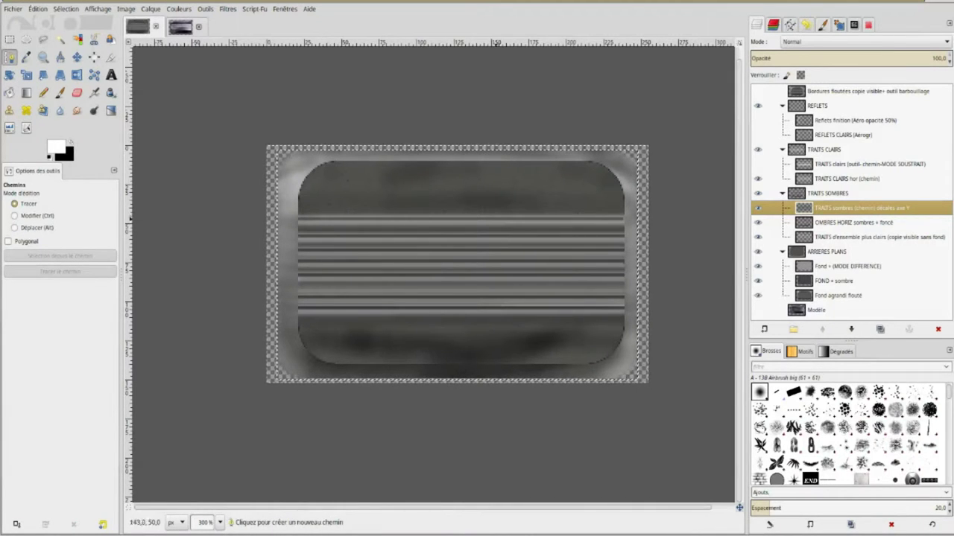
pyautogui.click(790, 24)
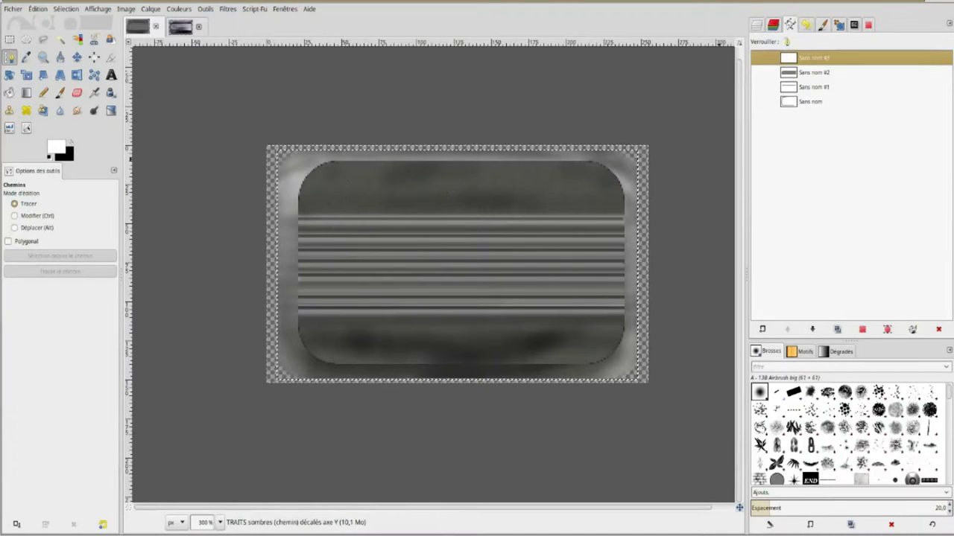
pyautogui.rightClick(812, 57)
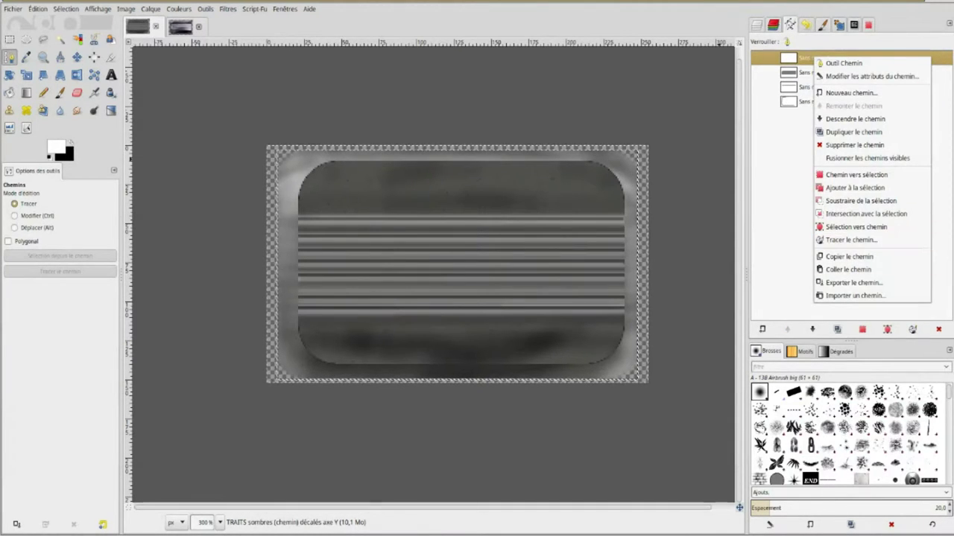
pyautogui.press('Escape')
pyautogui.hotkey('ctrl', 'l')
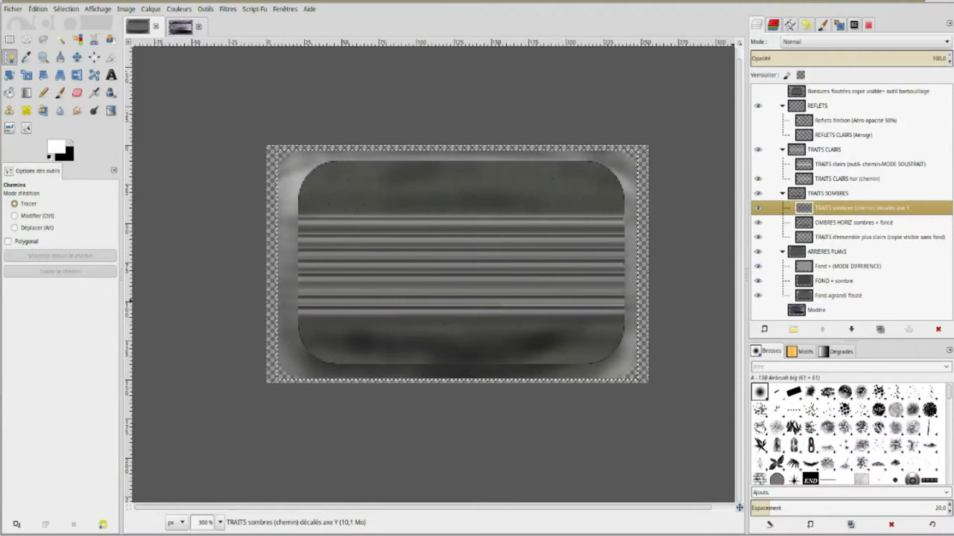
# Select and show TRAITS clairs (MODE SOUSTRAIT), and show the REFLETS CLAIRS (Aérogr) layer.
pyautogui.click(864, 164)
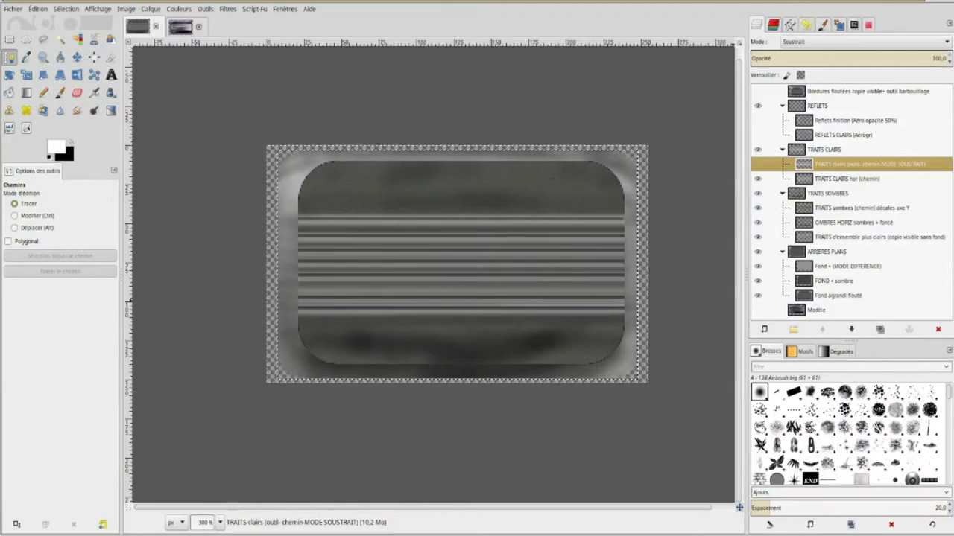
pyautogui.click(757, 163)
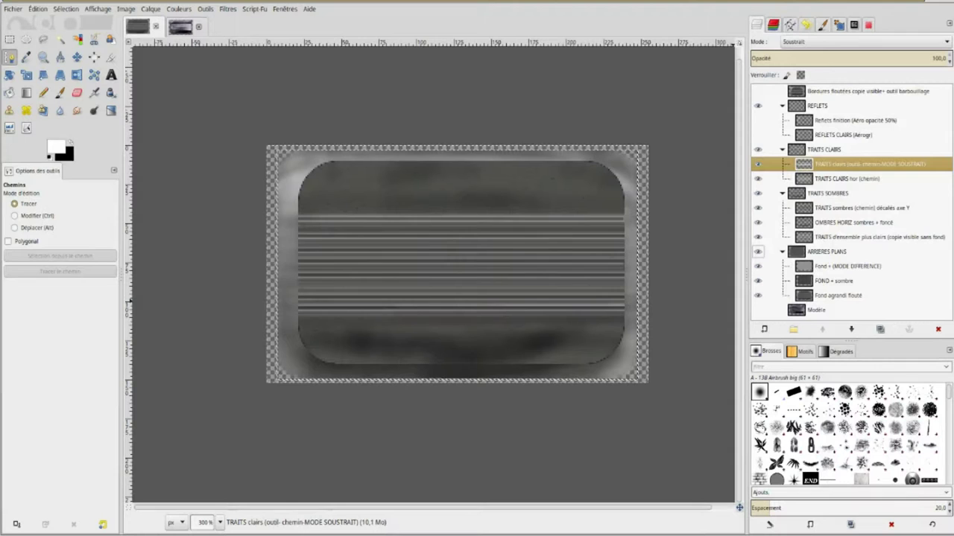
pyautogui.click(757, 134)
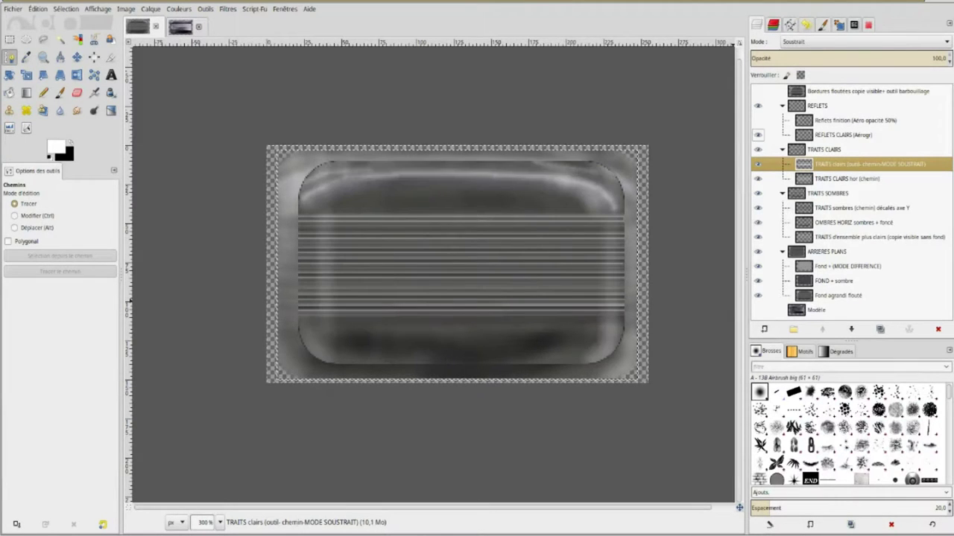
pyautogui.click(94, 92)
pyautogui.click(12, 236)
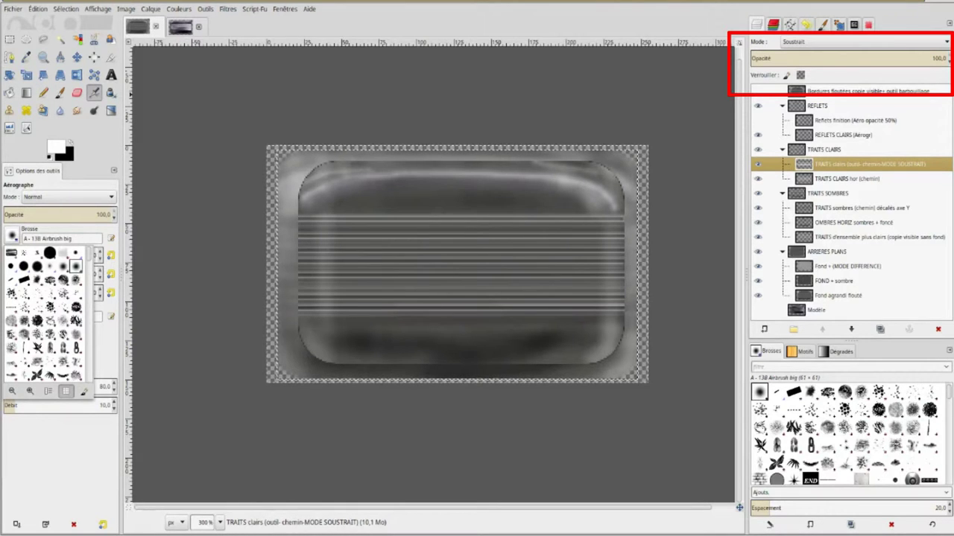
# Choose Brush714 for the airbrush and adjust its size to 55.
pyautogui.press('Escape')
pyautogui.scroll(-3, 850, 432)
pyautogui.scroll(-3, 849, 432)
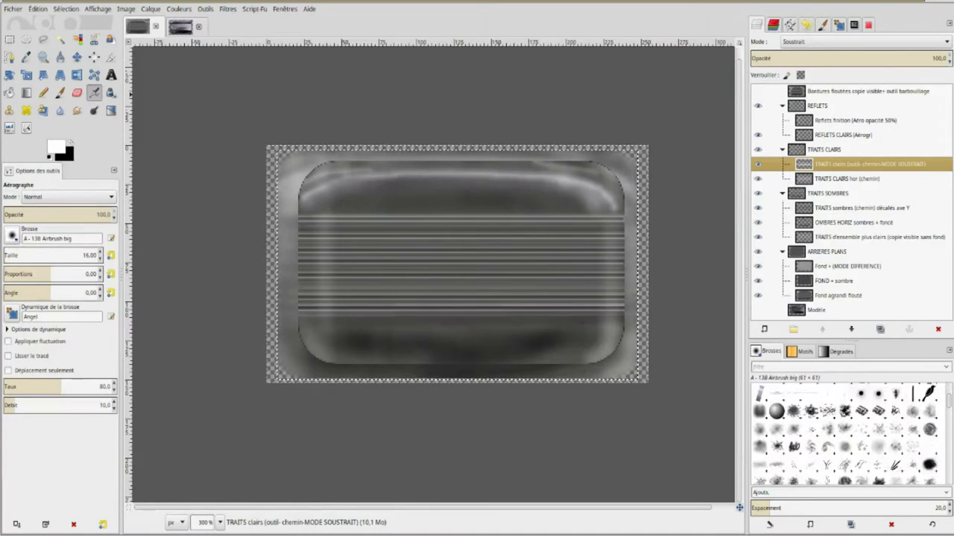
pyautogui.click(759, 428)
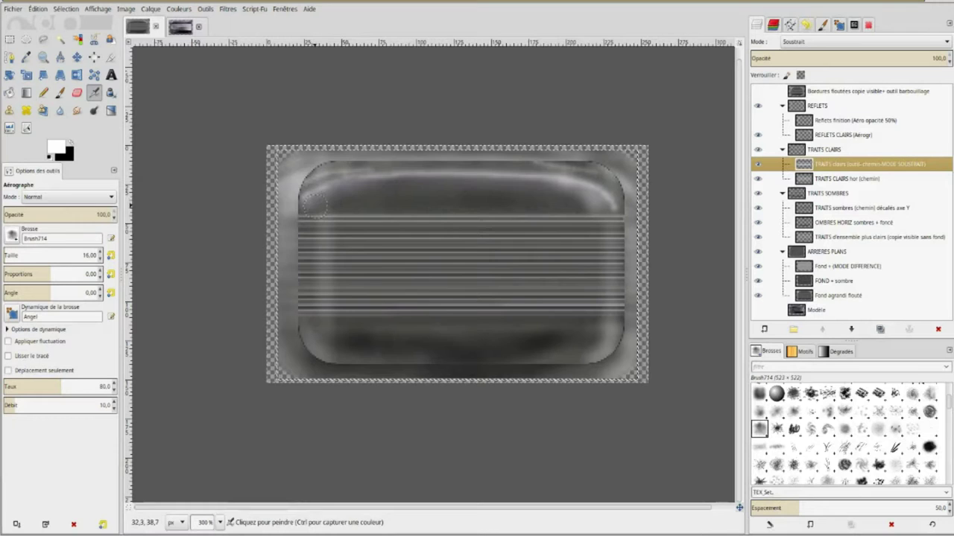
pyautogui.press(']')
pyautogui.press(']')
pyautogui.press(']')
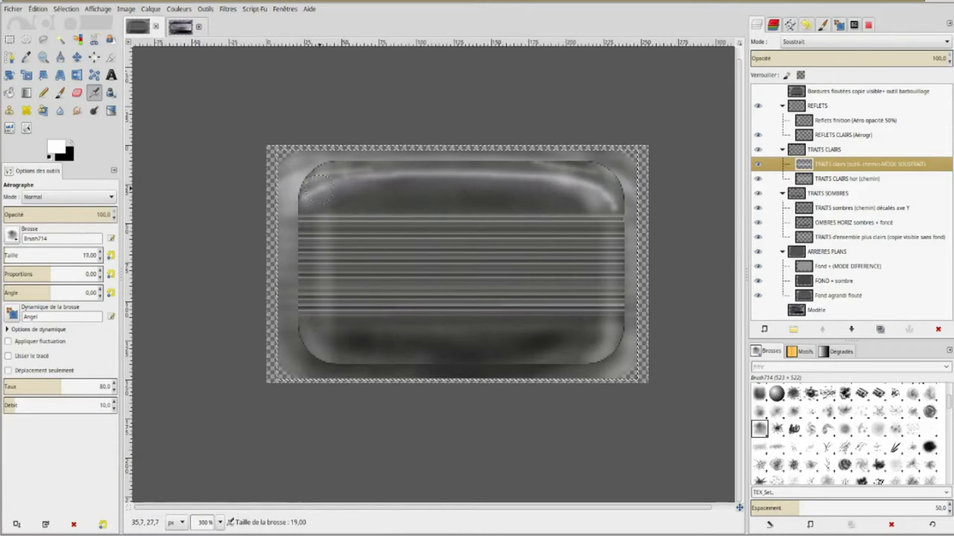
pyautogui.press('[')
pyautogui.press('[')
pyautogui.press('[')
pyautogui.press('[')
pyautogui.press(']')
pyautogui.press(']')
pyautogui.press(']')
pyautogui.press(']')
pyautogui.press(']')
pyautogui.press(']')
pyautogui.press(']')
pyautogui.press(']')
pyautogui.press(']')
pyautogui.press(']')
pyautogui.press(']')
pyautogui.press(']')
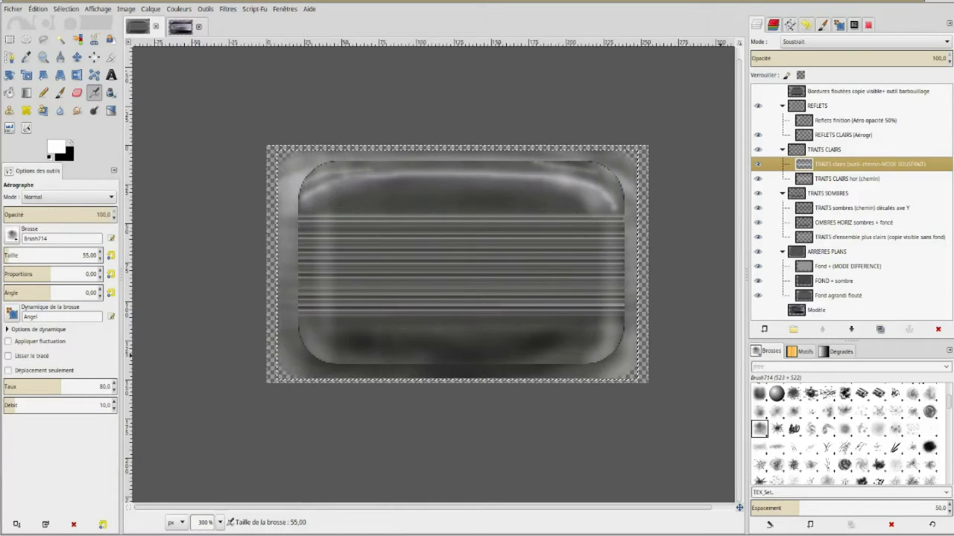
# Select and show the Reflets finition layer, and set airbrush opacity to 49.5.
pyautogui.click(854, 120)
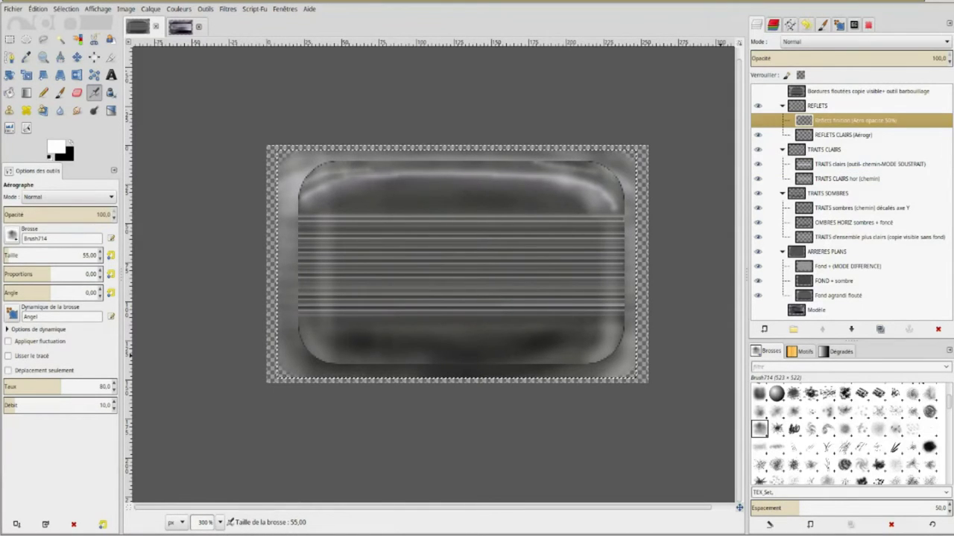
pyautogui.click(758, 120)
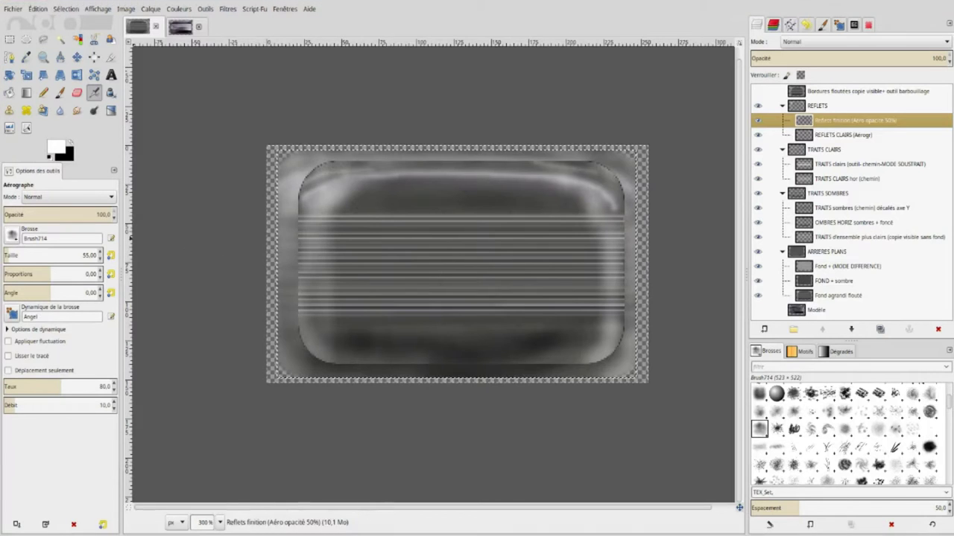
pyautogui.click(57, 215)
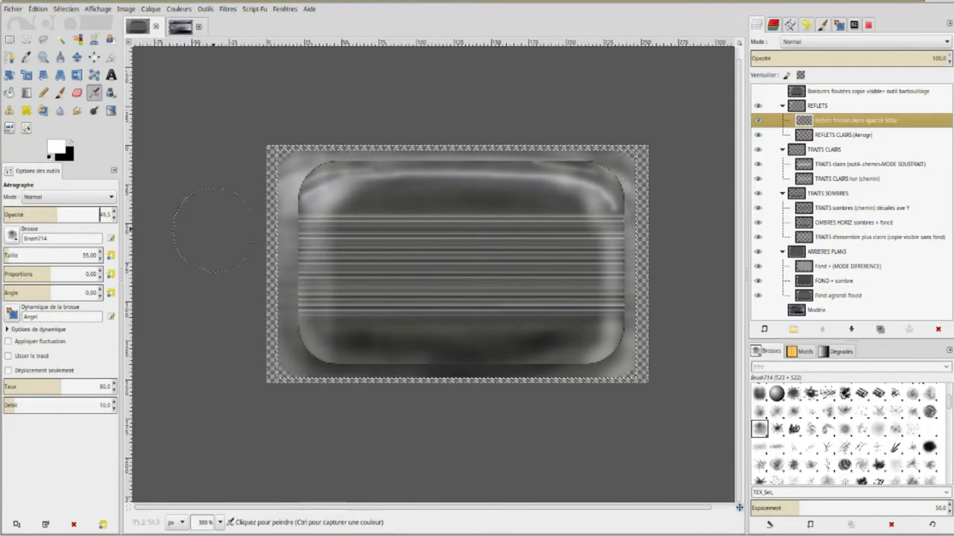
pyautogui.press('Tab')
# Set the airbrush size to 24 and show the blurred-border top layer.
pyautogui.write('1')
pyautogui.press('Return')
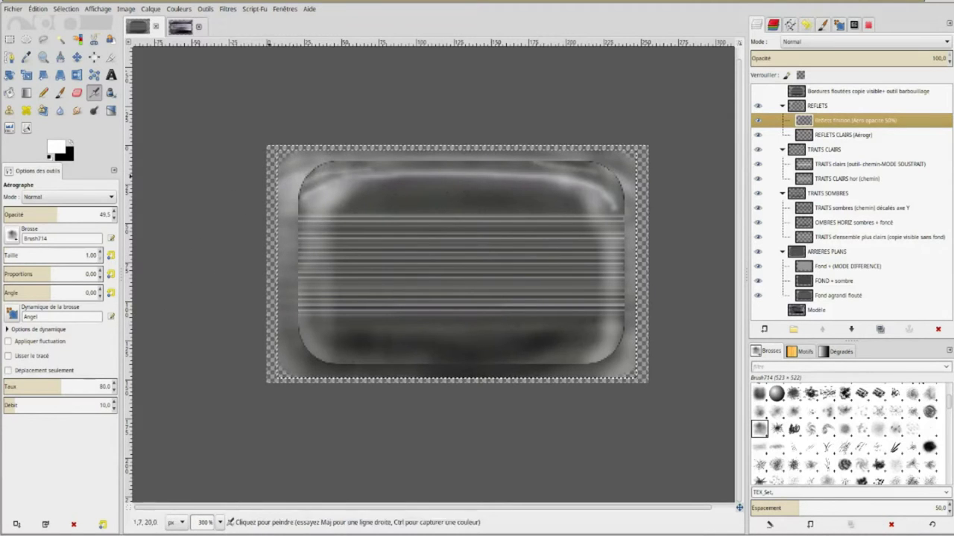
pyautogui.press('[')
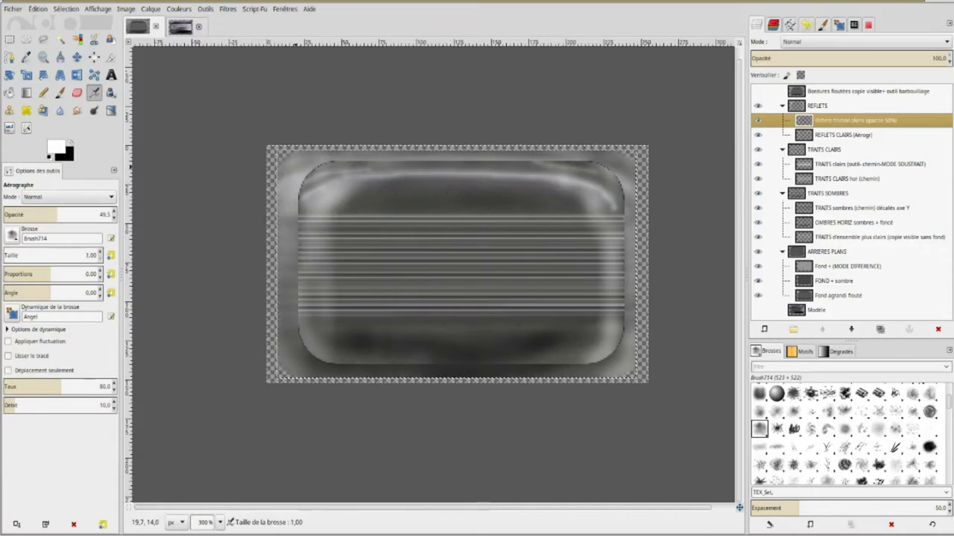
pyautogui.hotkey('shift', ']')
pyautogui.hotkey('shift', ']')
pyautogui.press(']')
pyautogui.press(']')
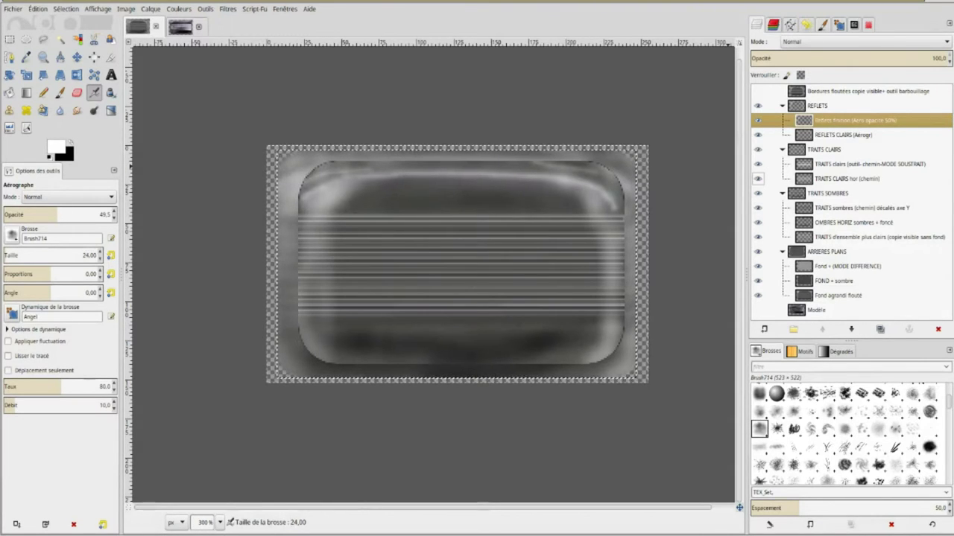
pyautogui.click(758, 91)
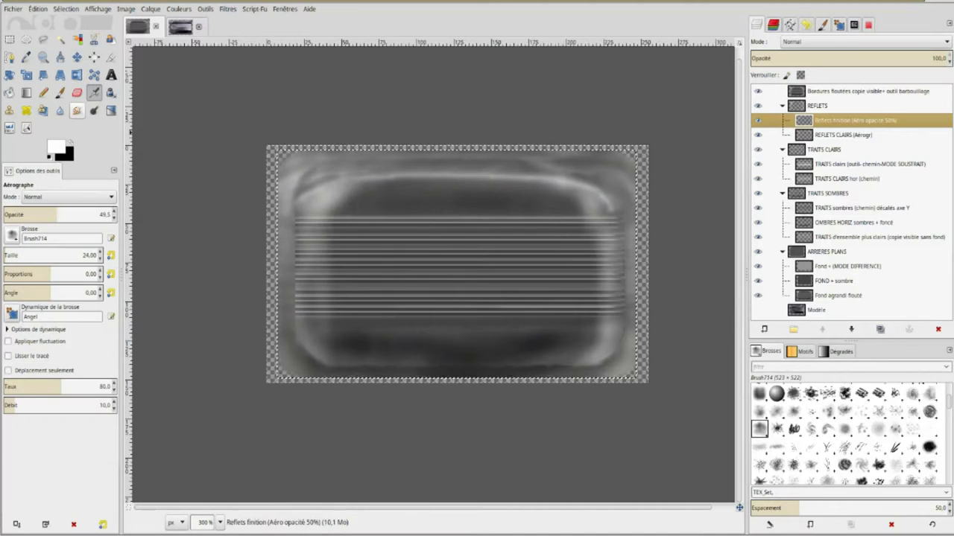
pyautogui.click(76, 111)
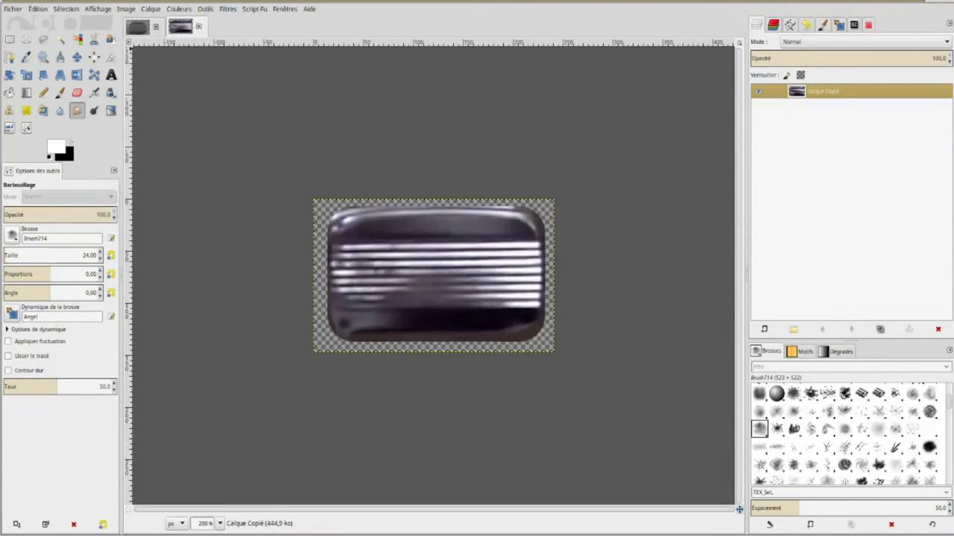
# Compare the reconstruction with the reference grille photo, then select the top 'Bordures floutées' layer.
pyautogui.click(137, 27)
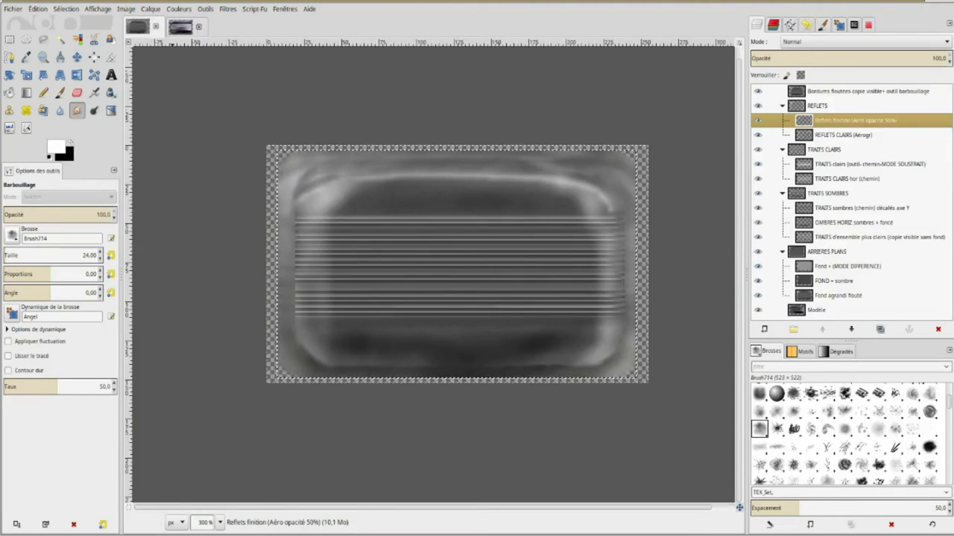
pyautogui.click(180, 27)
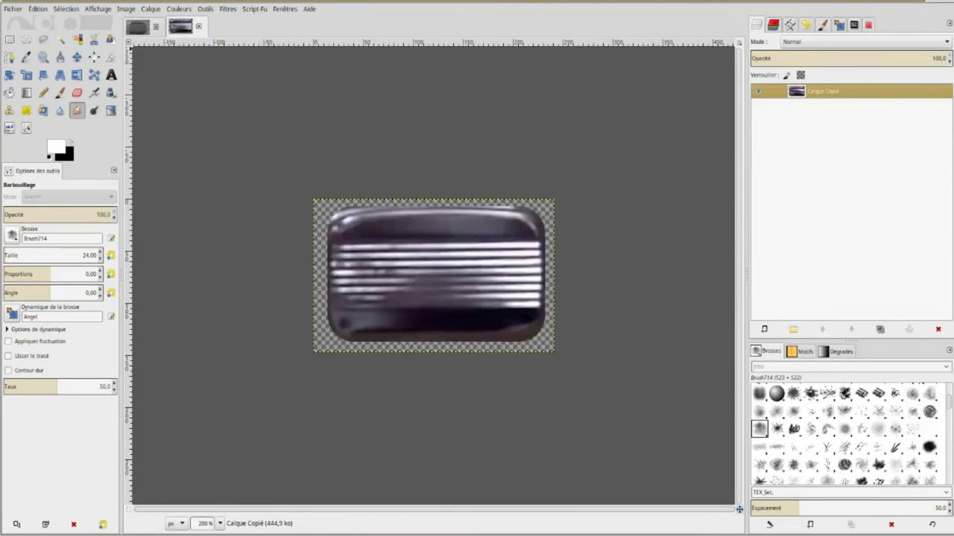
pyautogui.click(137, 27)
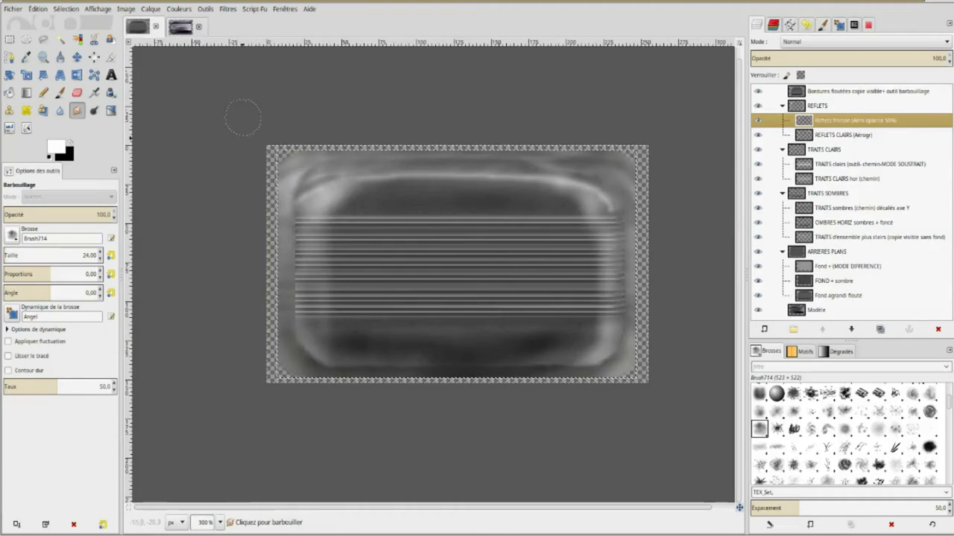
pyautogui.click(775, 91)
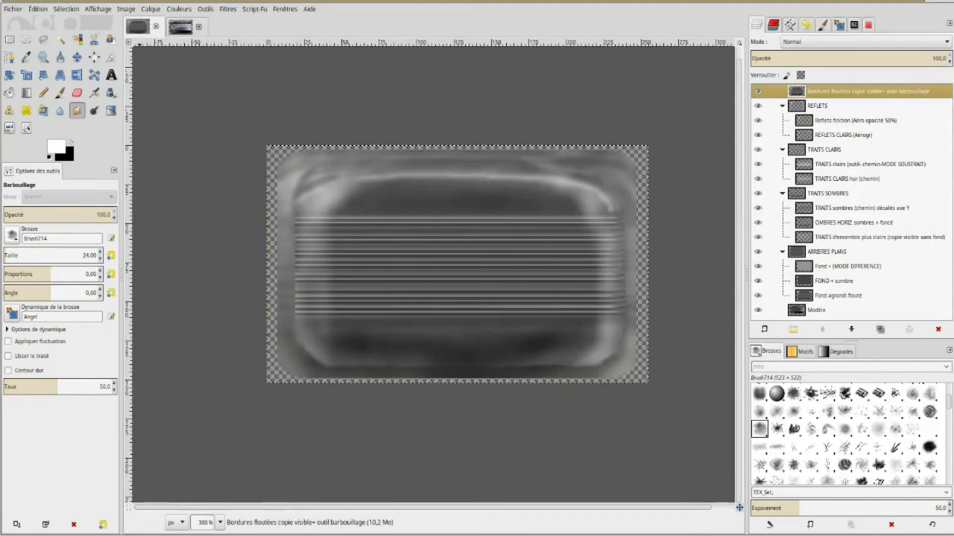
# Copy all visible layers merged and add a new transparent layer named FIN.
pyautogui.click(37, 9)
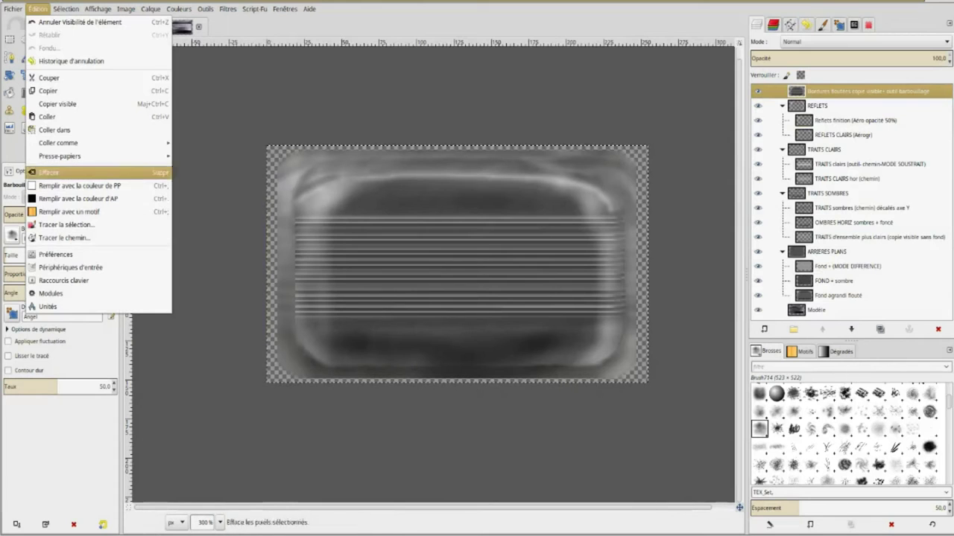
pyautogui.click(60, 104)
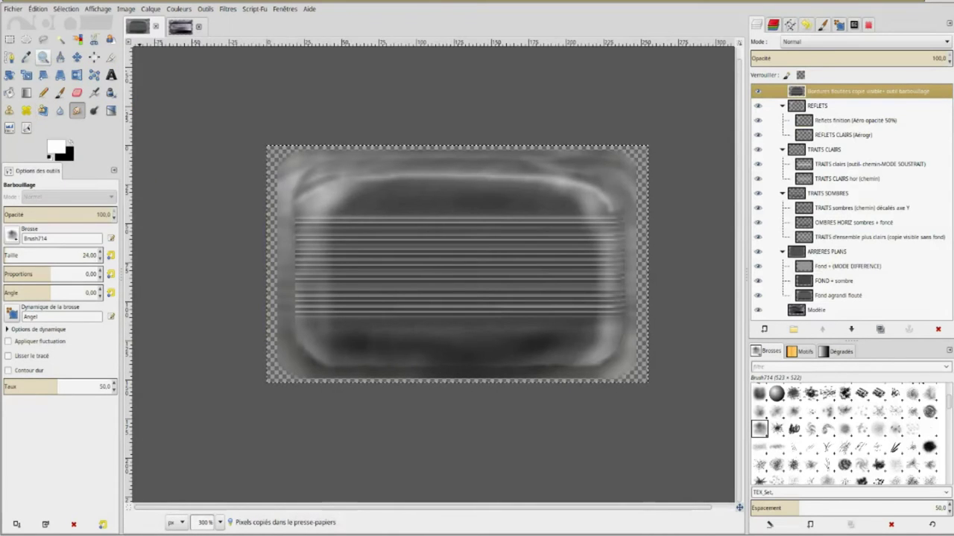
pyautogui.click(151, 9)
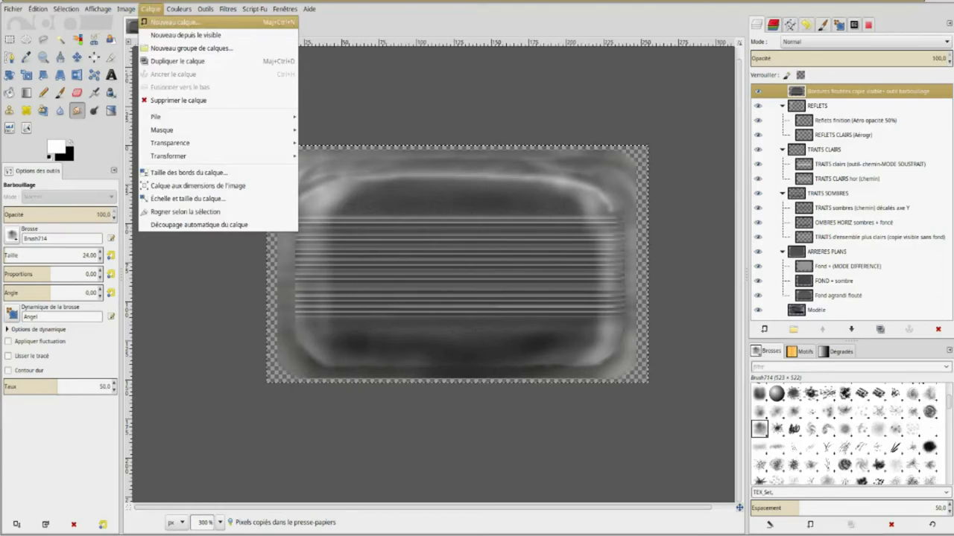
pyautogui.click(175, 21)
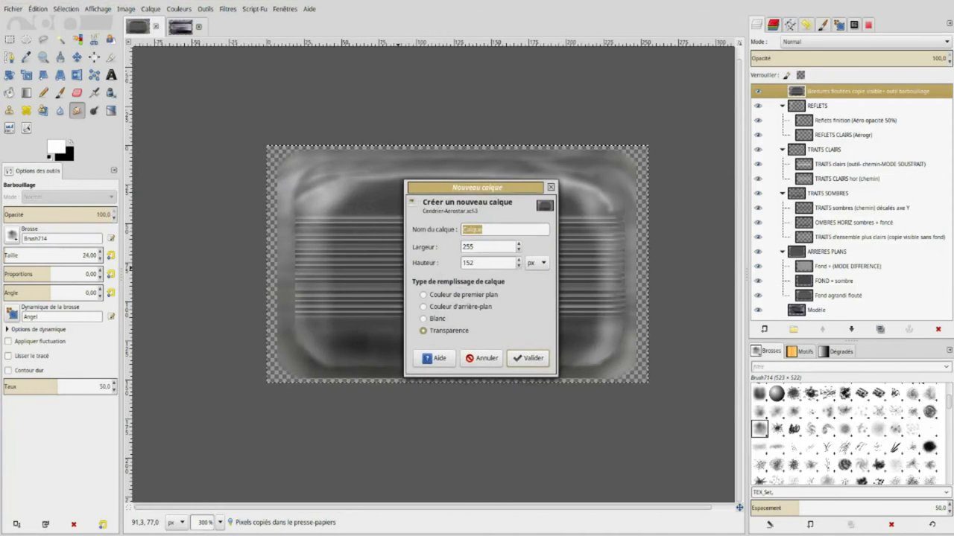
pyautogui.write('FIN')
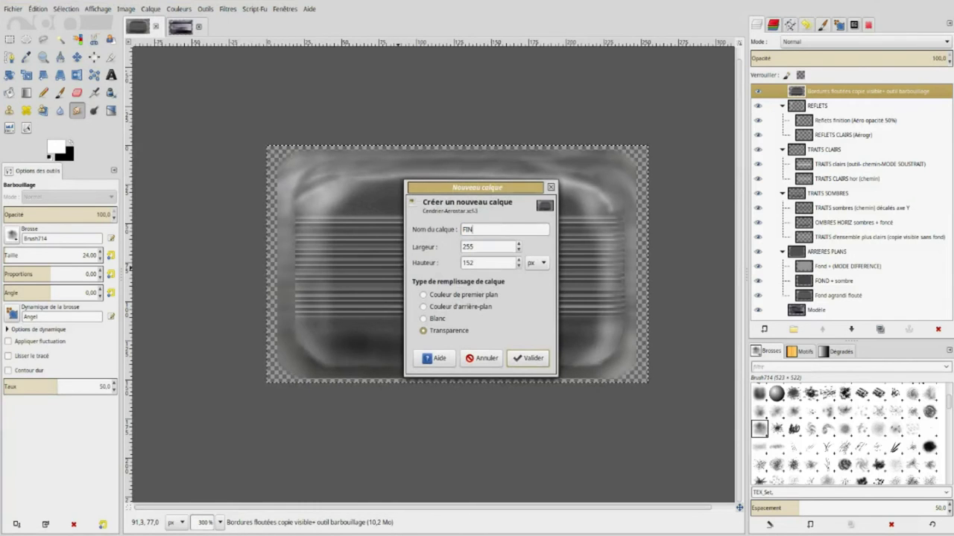
pyautogui.click(527, 358)
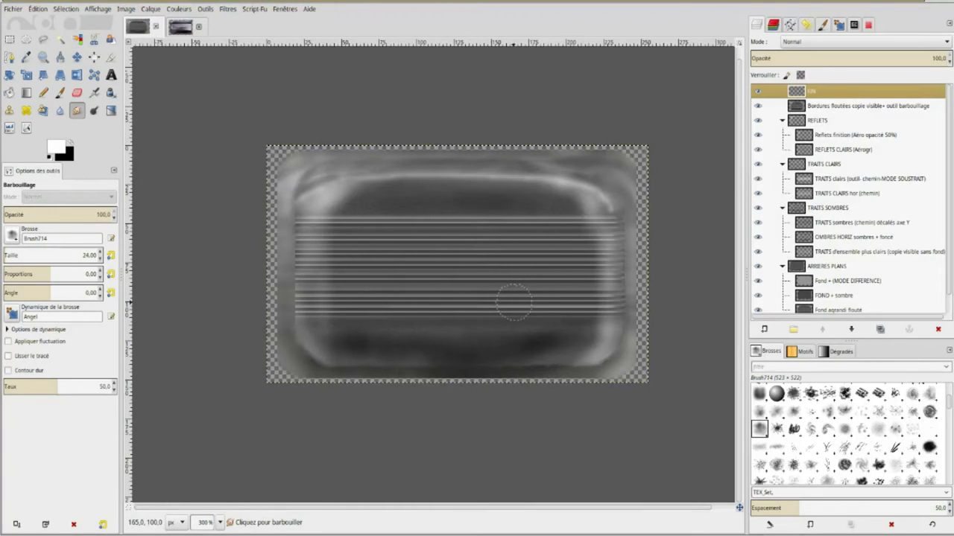
# Paste the merged copy and anchor the floating selection onto the FIN layer.
pyautogui.hotkey('ctrl', 'v')
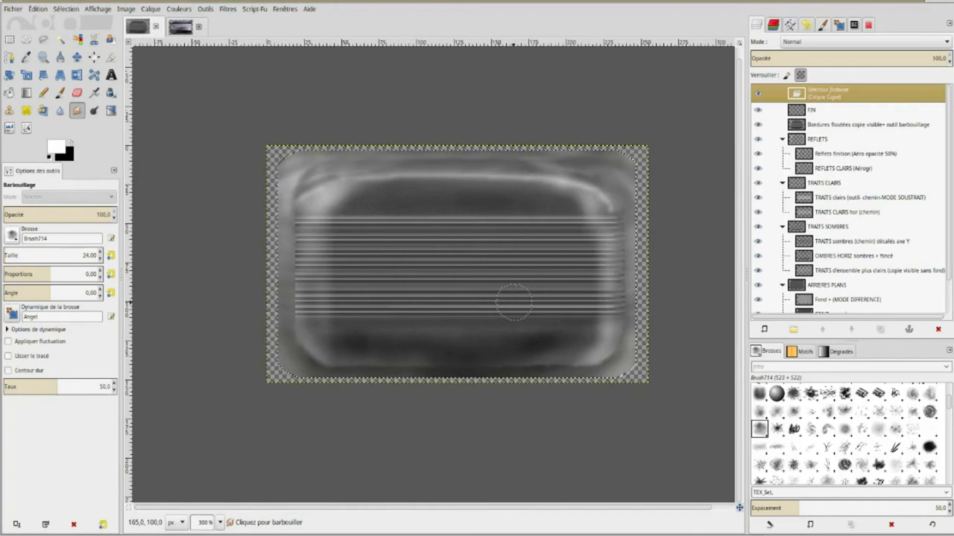
pyautogui.click(37, 9)
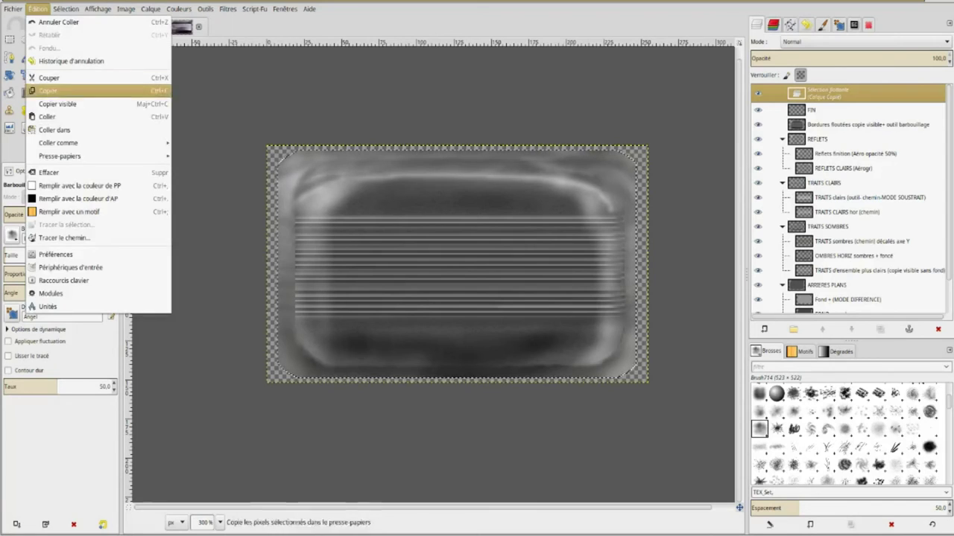
pyautogui.click(60, 115)
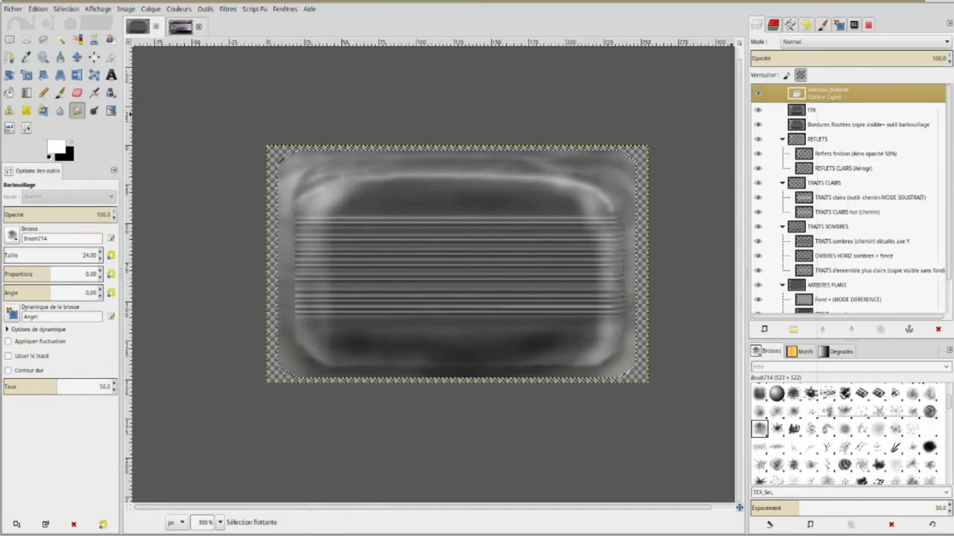
pyautogui.rightClick(817, 94)
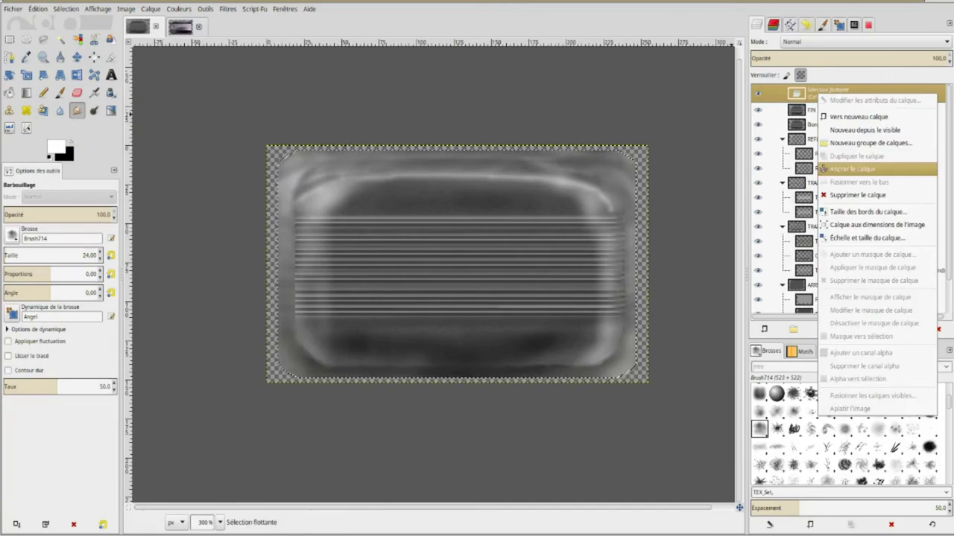
pyautogui.click(852, 169)
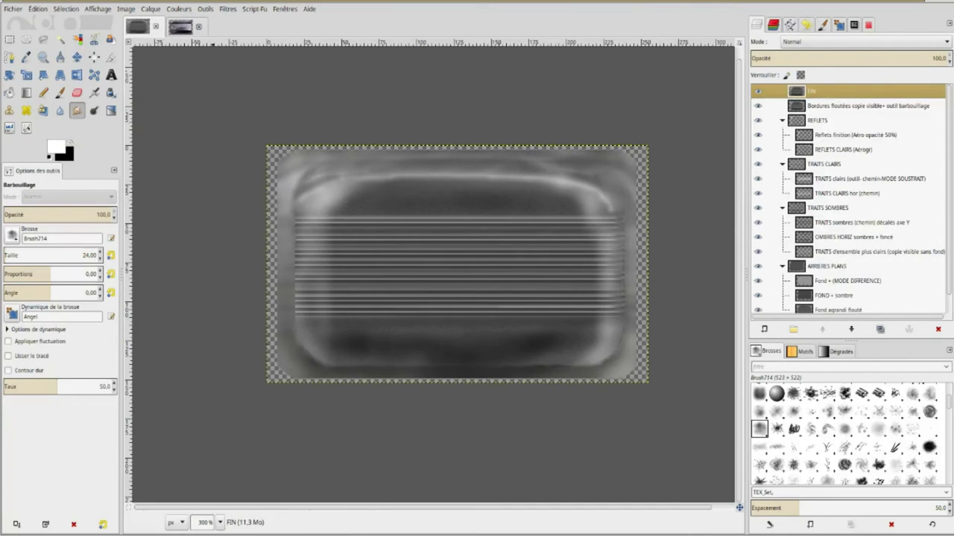
pyautogui.click(227, 8)
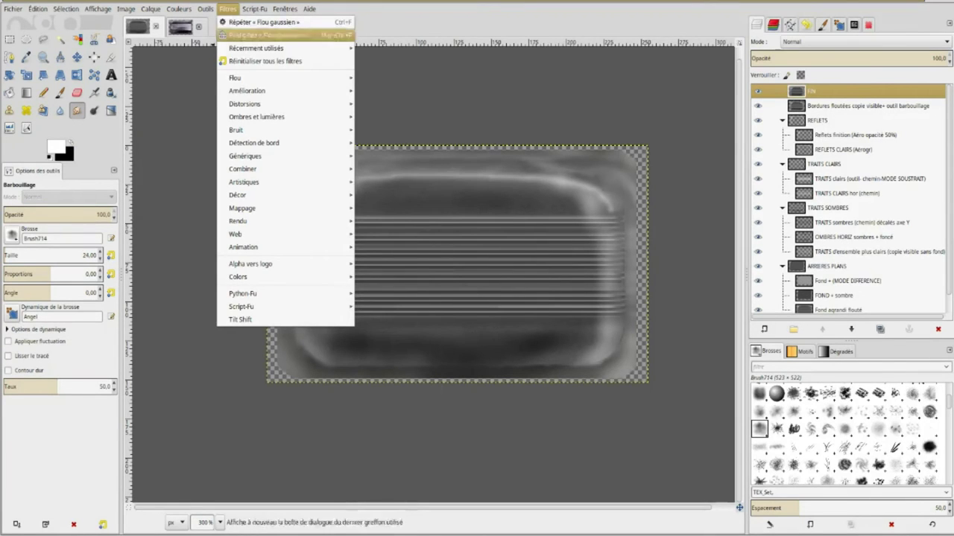
pyautogui.moveTo(285, 90)
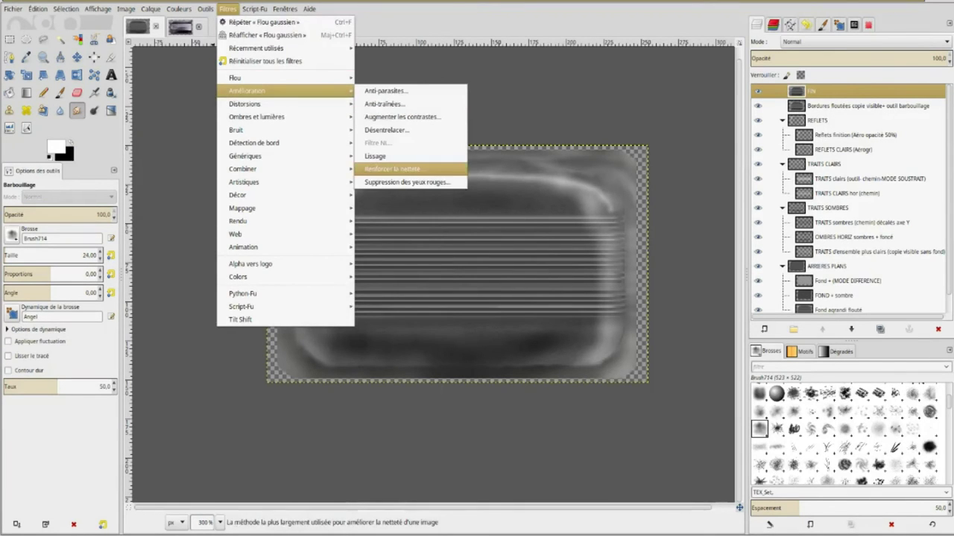
# Apply Unsharp Mask to FIN with radius 5.0, amount 0.50 and threshold 0.
pyautogui.click(393, 169)
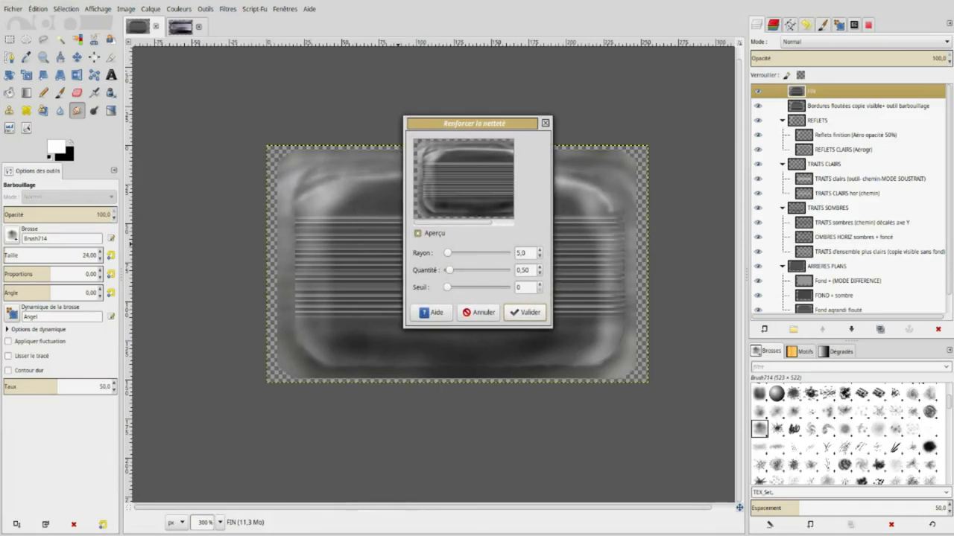
pyautogui.click(525, 312)
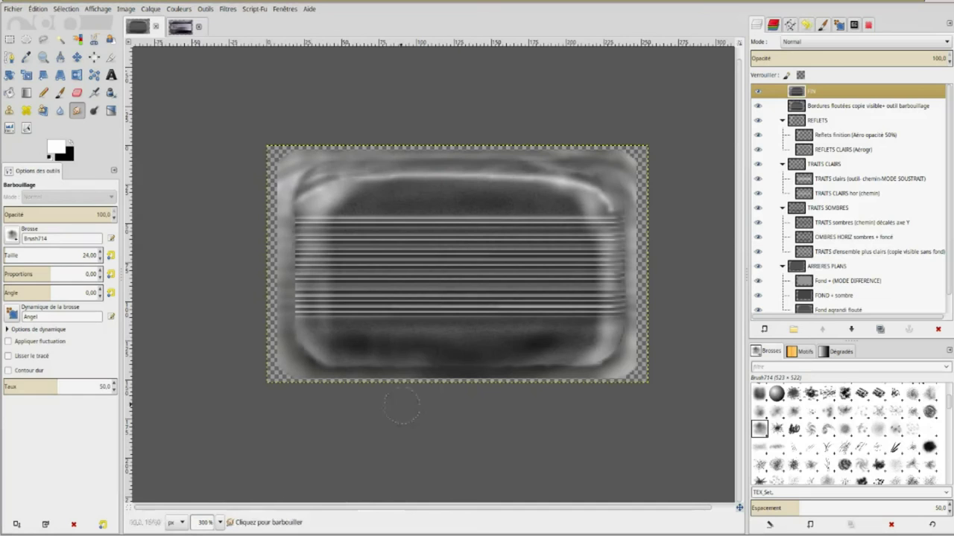
# Compare the sharpened FIN result with the reference photo, then return to the reconstruction.
pyautogui.click(180, 27)
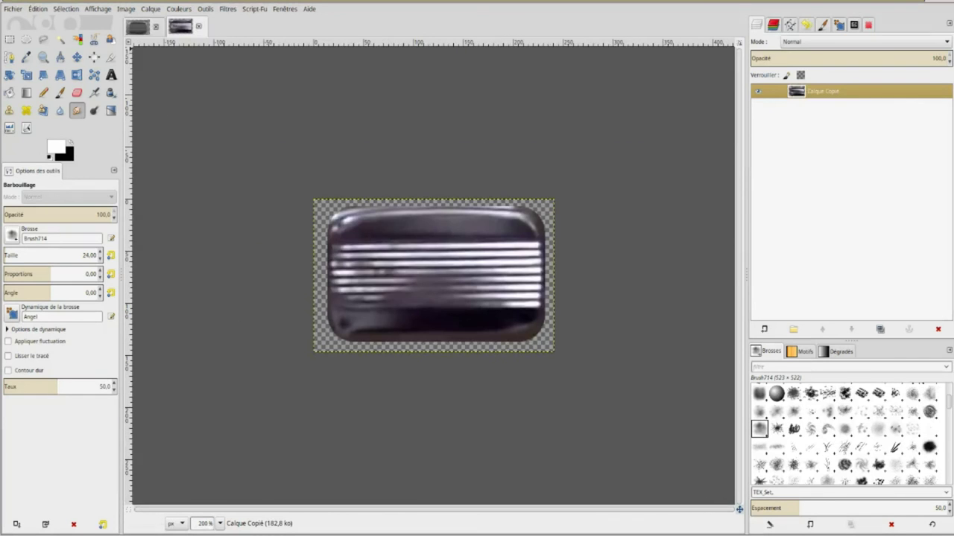
pyautogui.click(137, 26)
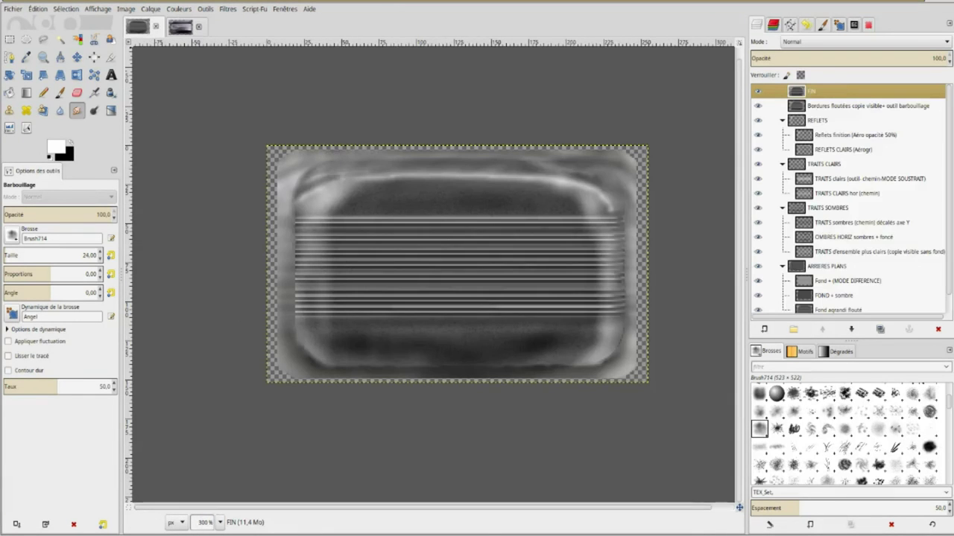